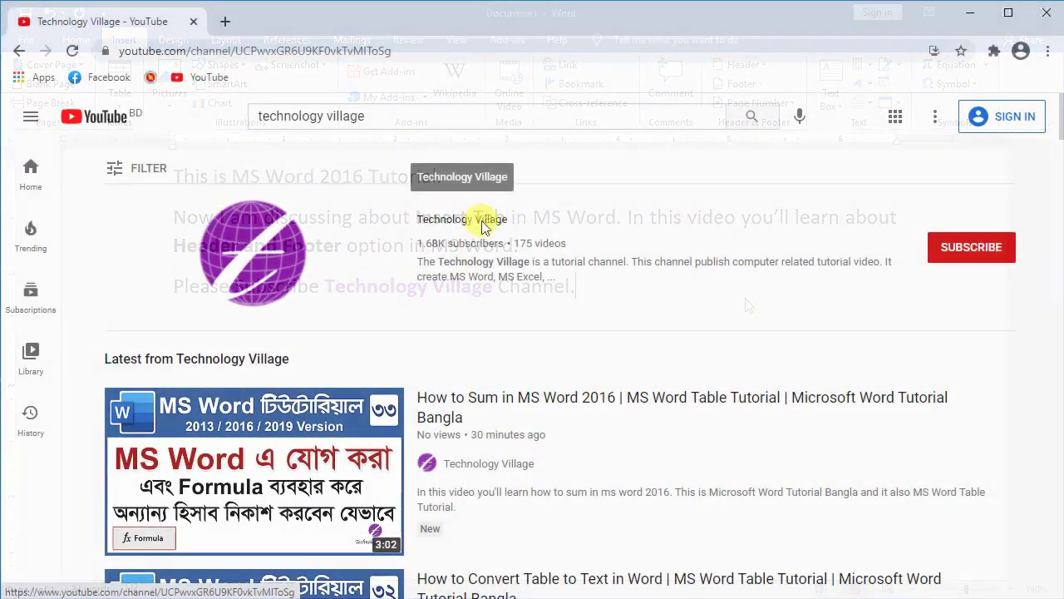
- Go to the Technology Village channel's playlists and play the Microsoft Word 2016 Tutorial playlist
{"action": "left_click", "coordinate": [482, 219]}
{"action": "left_click", "coordinate": [361, 410]}
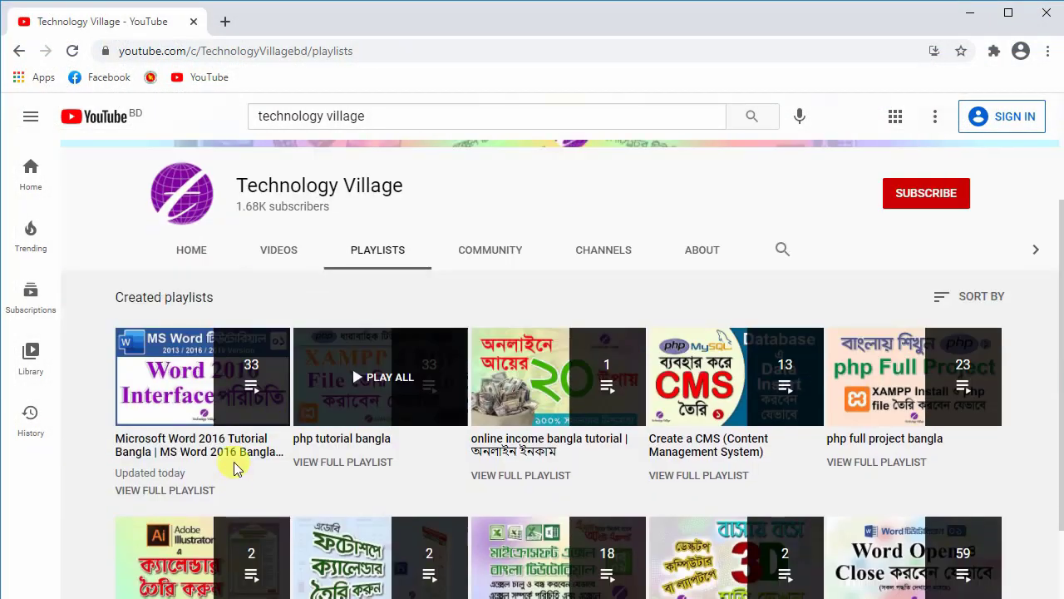
{"action": "left_click", "coordinate": [235, 394]}
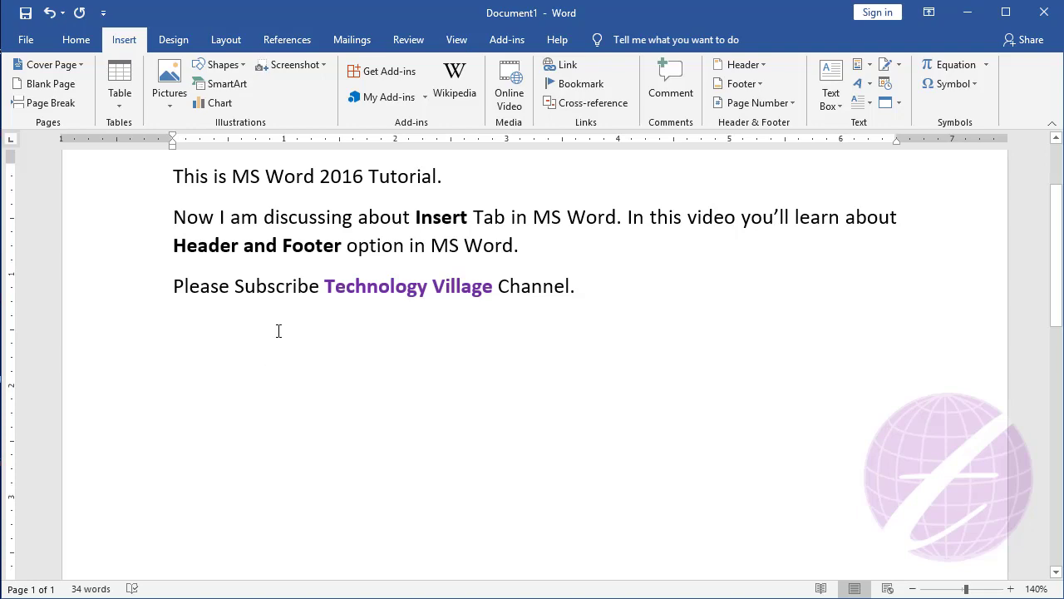
{"action": "scroll", "coordinate": [279, 331], "scroll_direction": "up", "scroll_amount": 3}
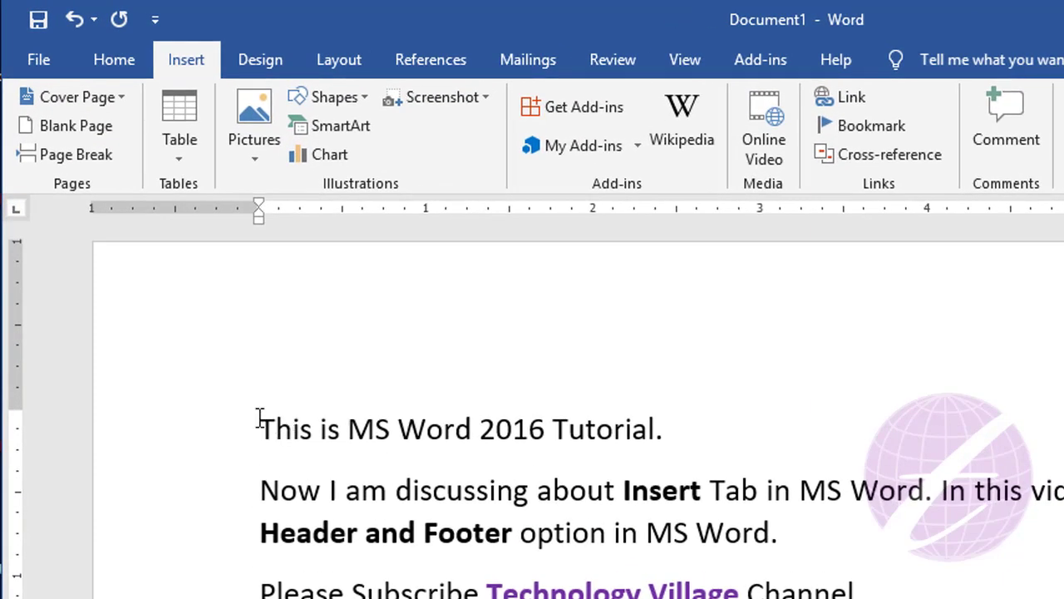
{"action": "left_click", "coordinate": [260, 426]}
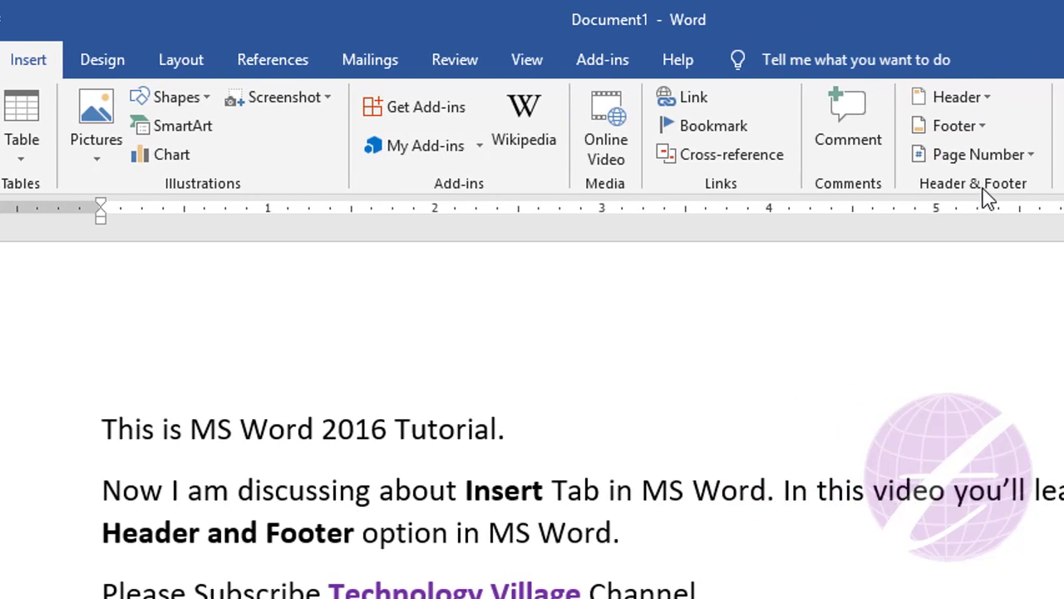
- Insert a Blank header reading 'This is Header' and close header editing
{"action": "left_click", "coordinate": [987, 99]}
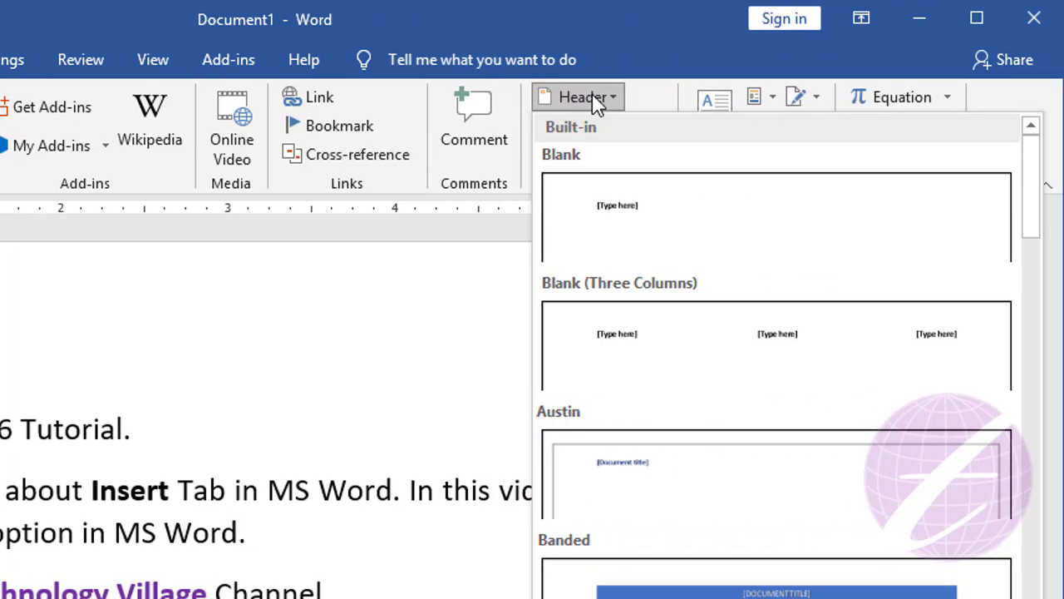
{"action": "left_click", "coordinate": [665, 219]}
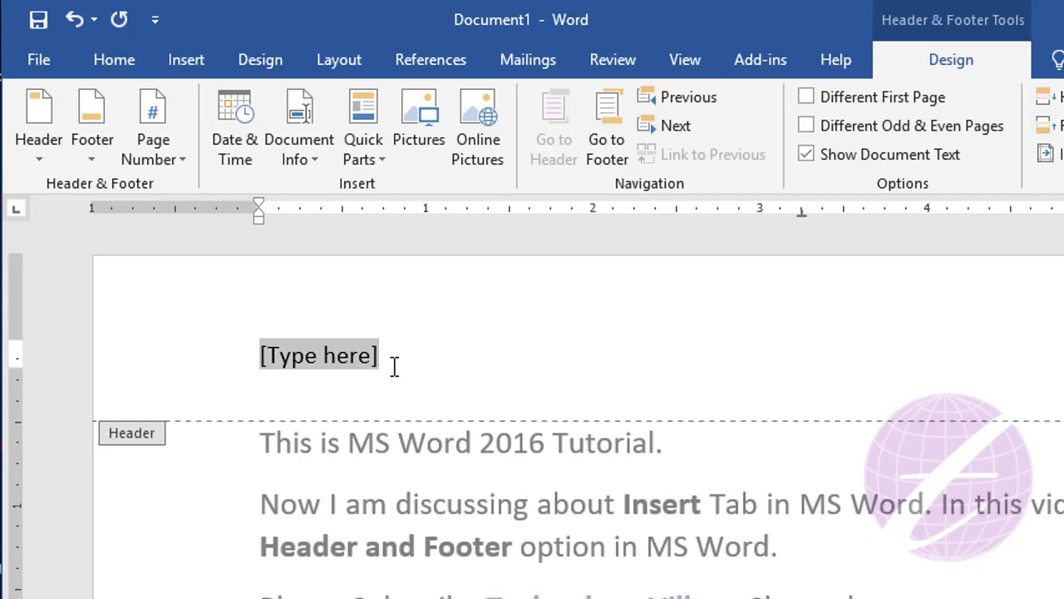
{"action": "type", "text": "This is"}
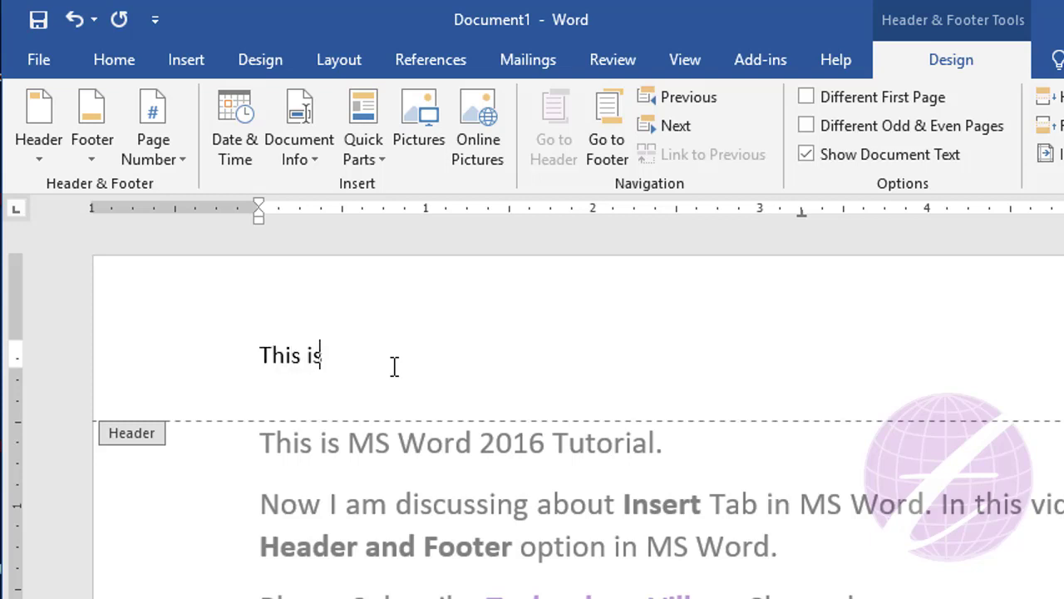
{"action": "type", "text": " Header"}
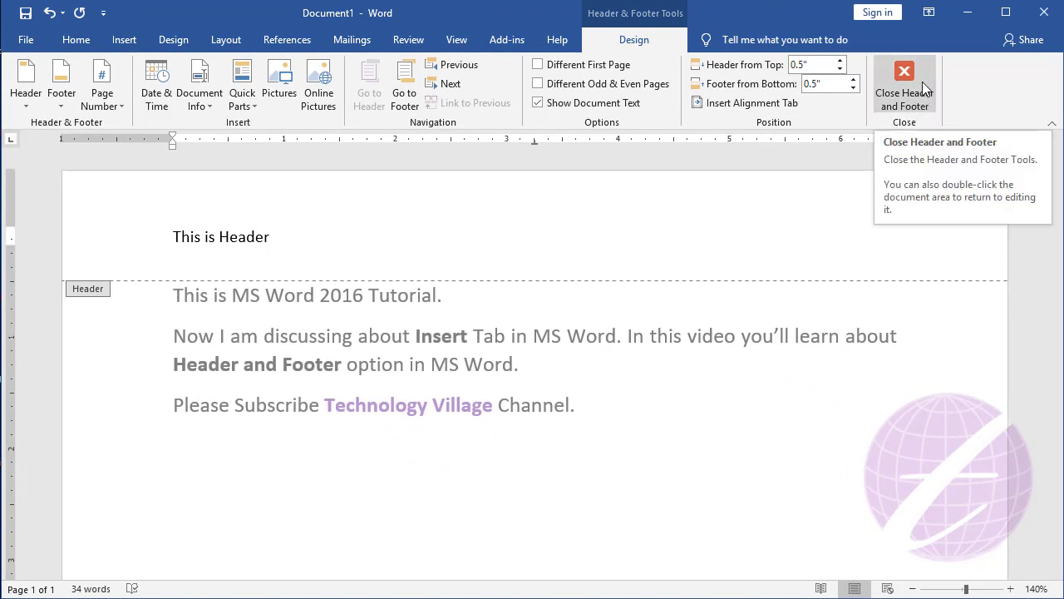
{"action": "left_click", "coordinate": [922, 81]}
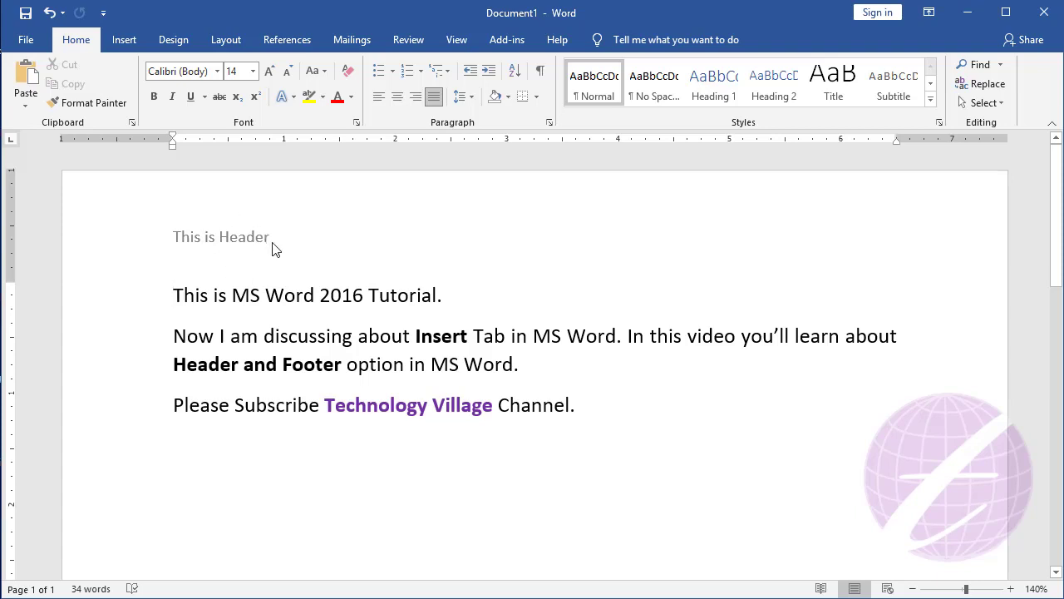
- Reopen the header with Edit Header, first from the Header menu, then from the right-click menu
{"action": "left_click", "coordinate": [116, 48]}
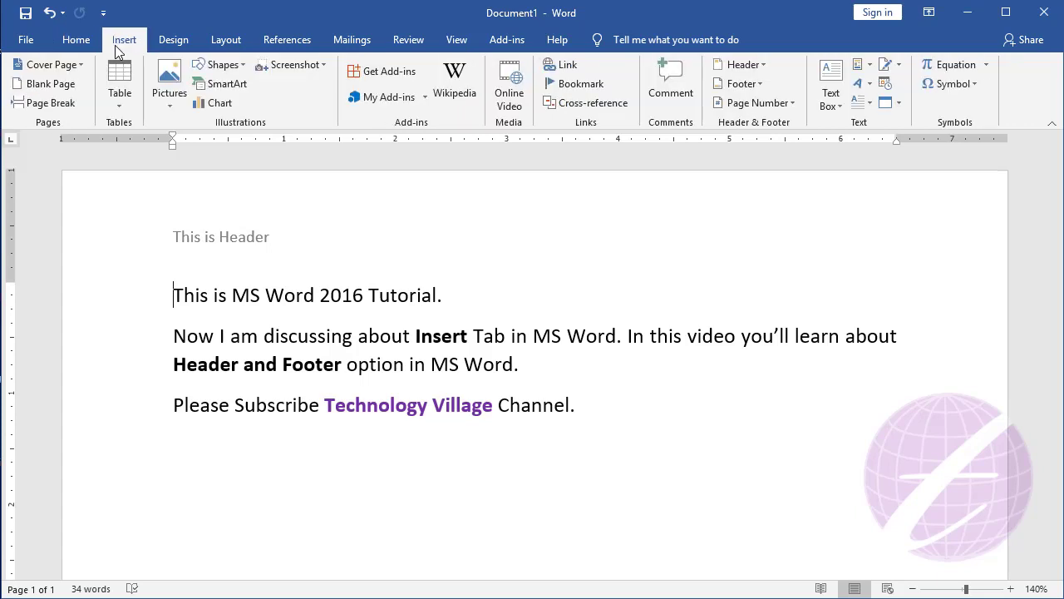
{"action": "left_click", "coordinate": [745, 71]}
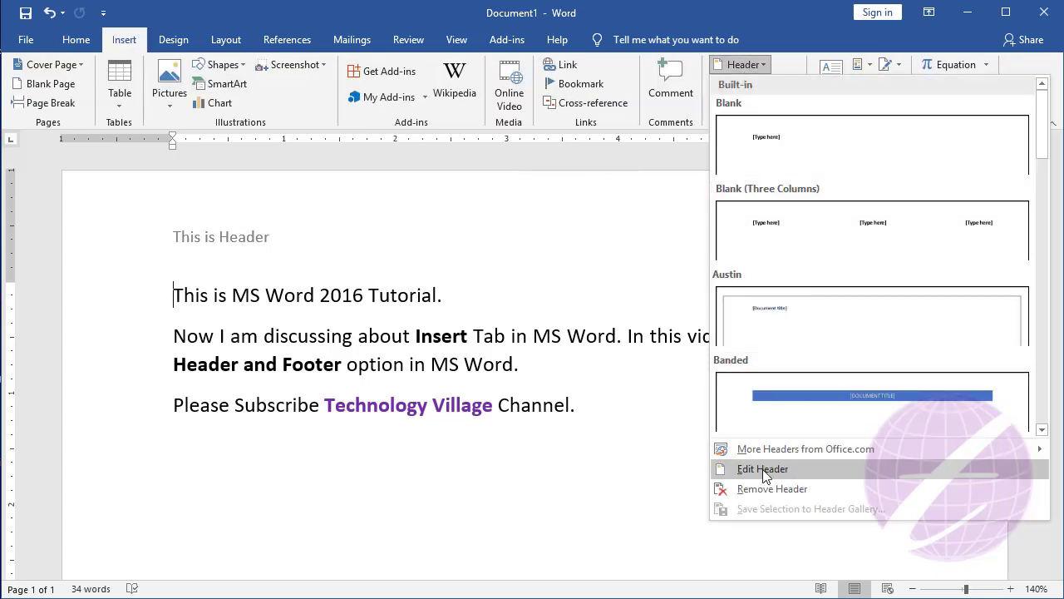
{"action": "left_click", "coordinate": [763, 469]}
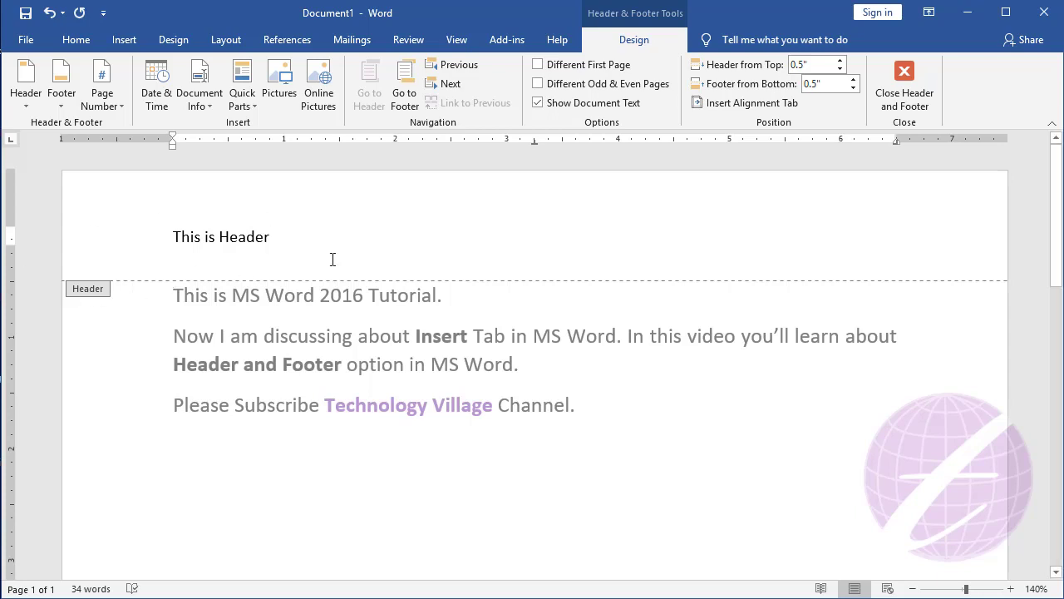
{"action": "left_click", "coordinate": [913, 86]}
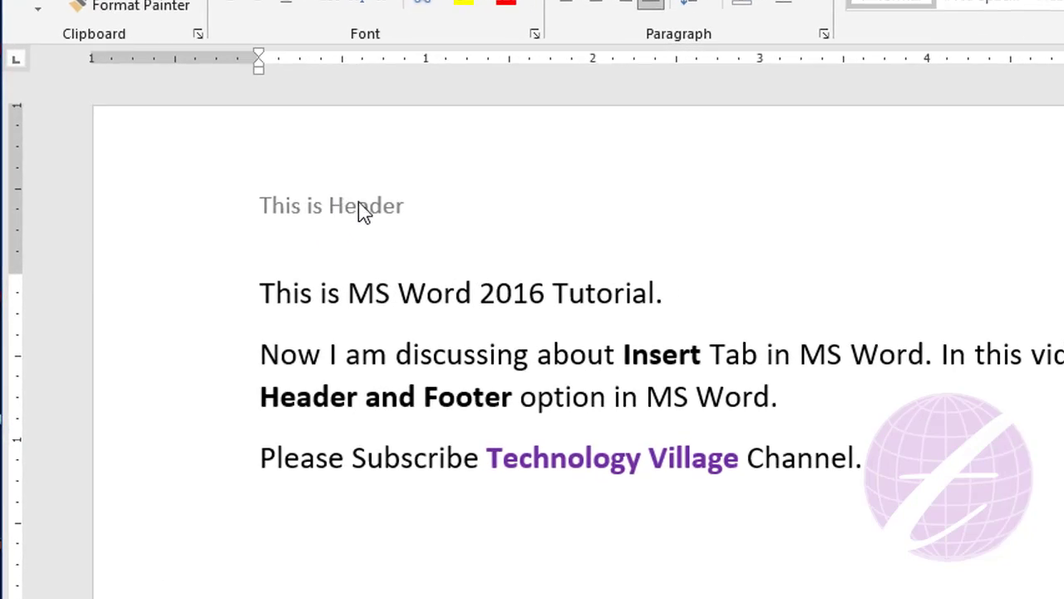
{"action": "right_click", "coordinate": [364, 211]}
{"action": "left_click", "coordinate": [457, 215]}
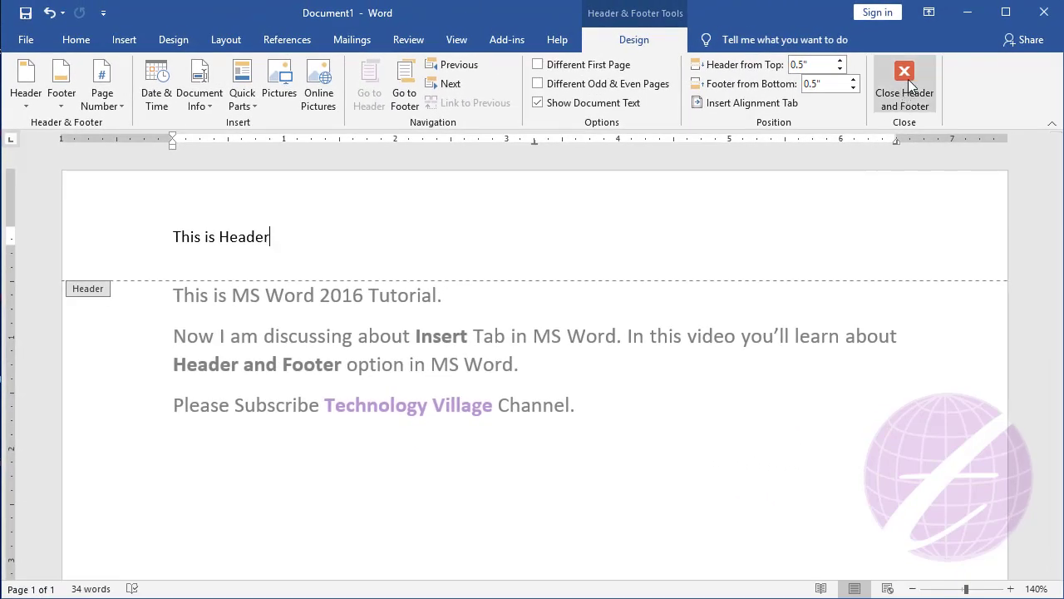
{"action": "left_click", "coordinate": [904, 83]}
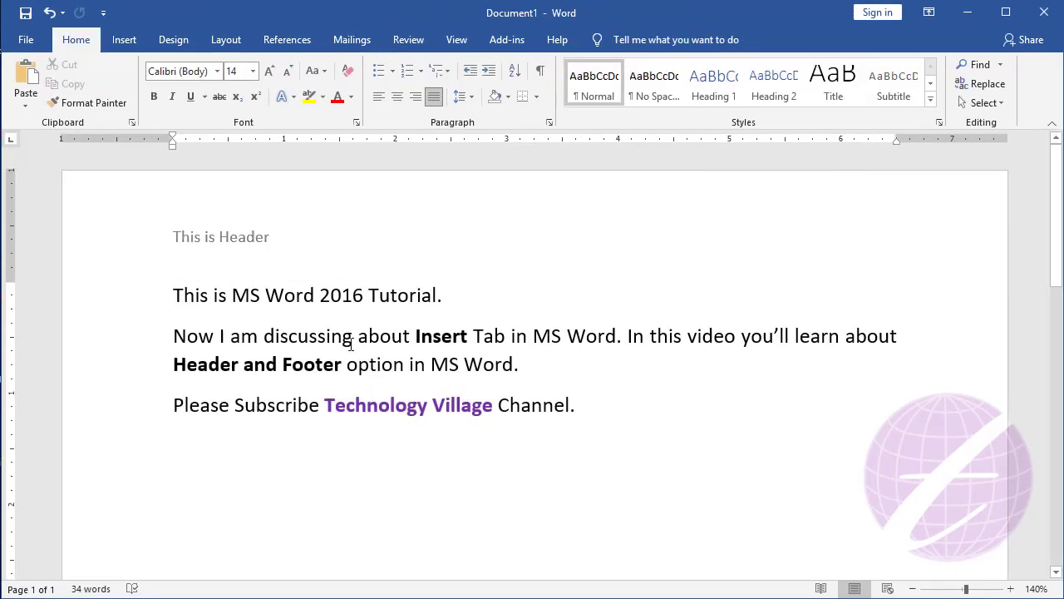
- Delete the blank line below 'This is Header' and return to the body text
{"action": "double_click", "coordinate": [232, 249]}
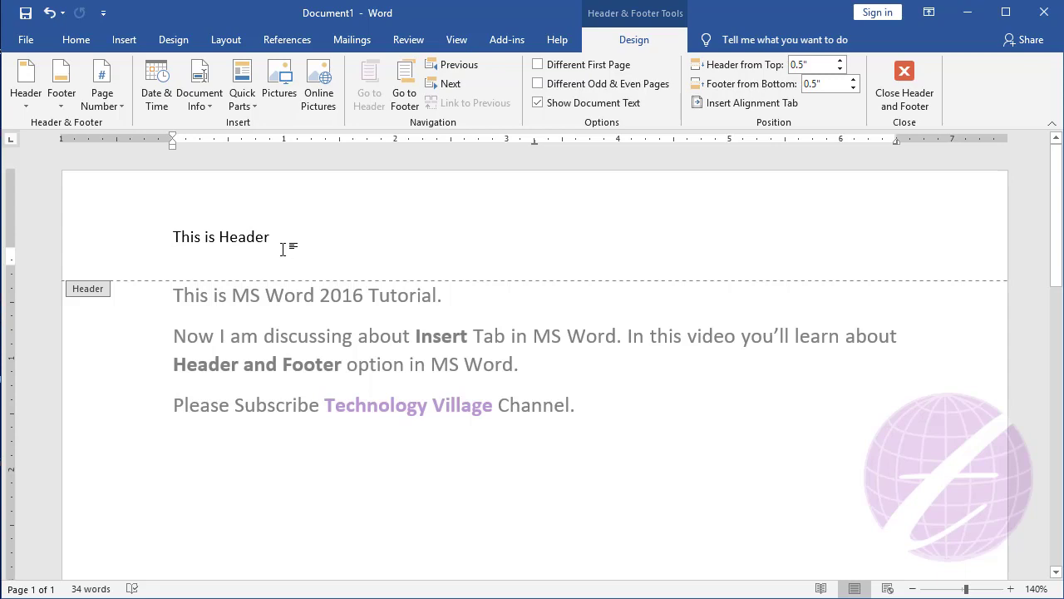
{"action": "key", "text": "BackSpace"}
{"action": "double_click", "coordinate": [337, 366]}
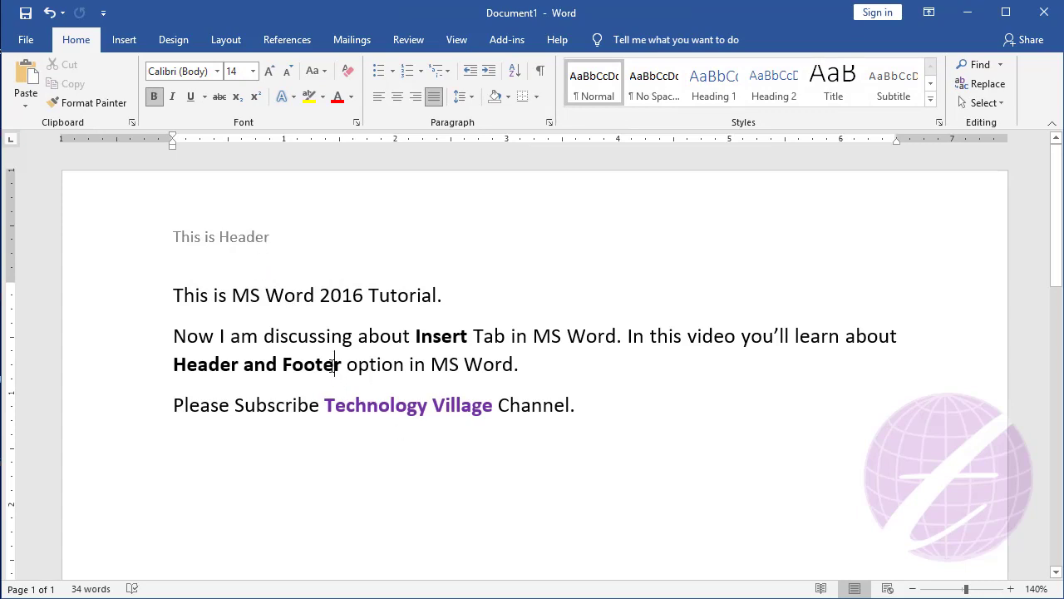
{"action": "left_click", "coordinate": [430, 365]}
{"action": "left_click", "coordinate": [122, 40]}
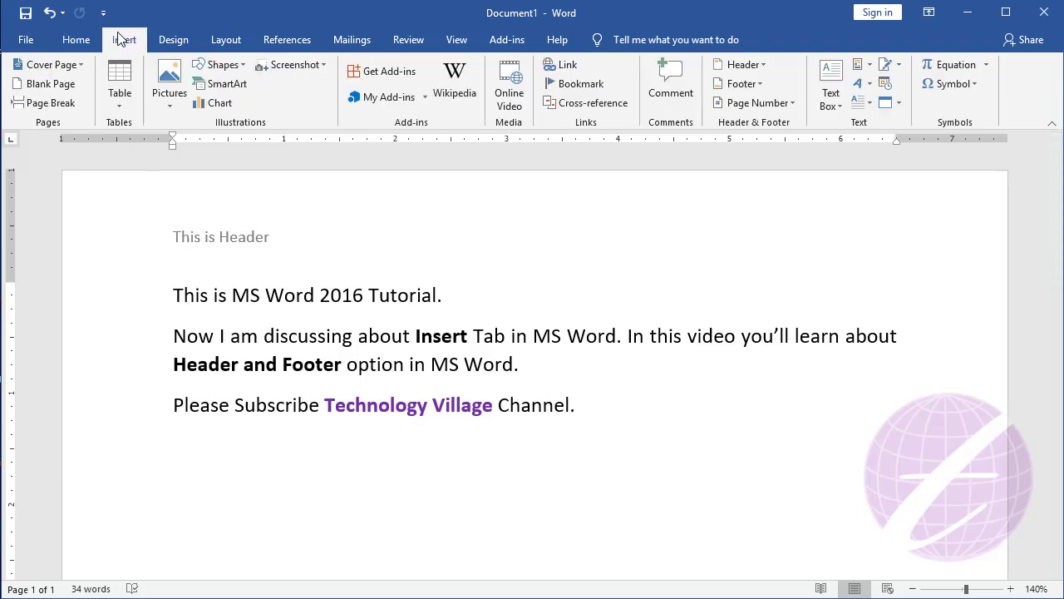
{"action": "left_click", "coordinate": [752, 69]}
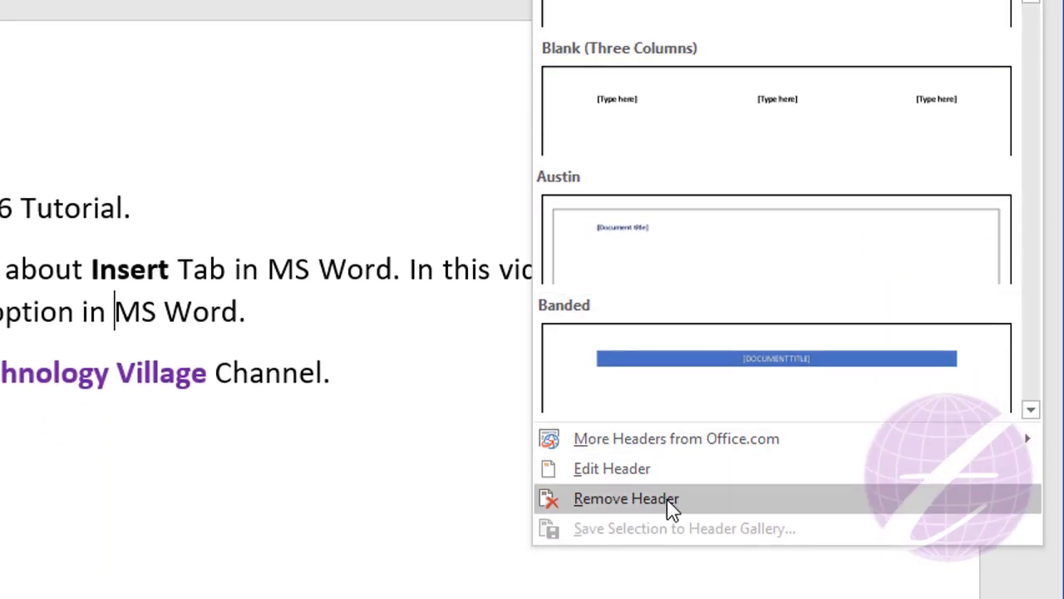
{"action": "left_click", "coordinate": [670, 499]}
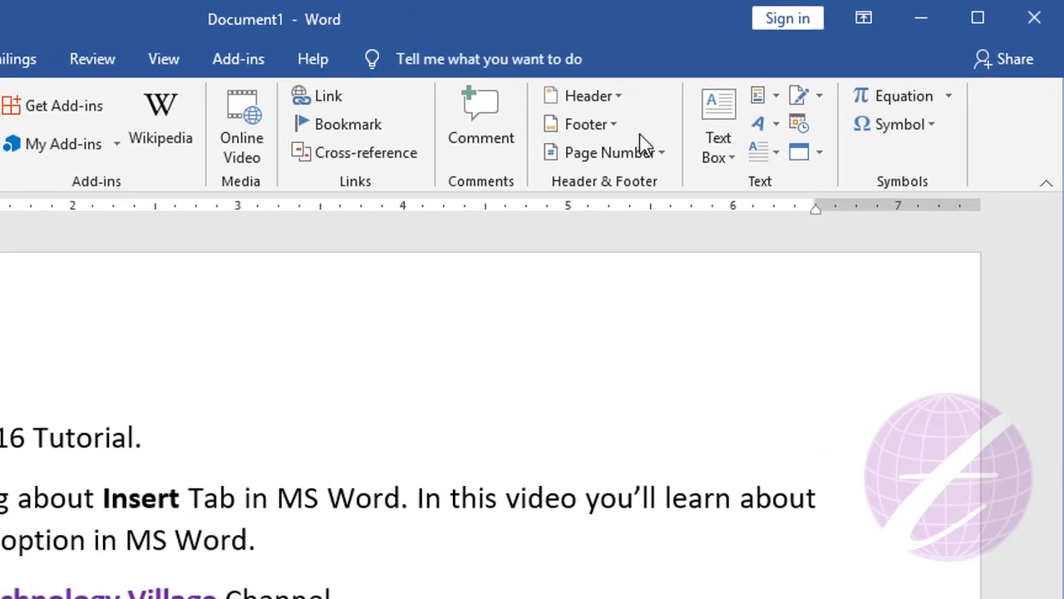
- Insert a Blank footer reading 'This is footer', close it, and scroll down to check it
{"action": "left_click", "coordinate": [609, 126]}
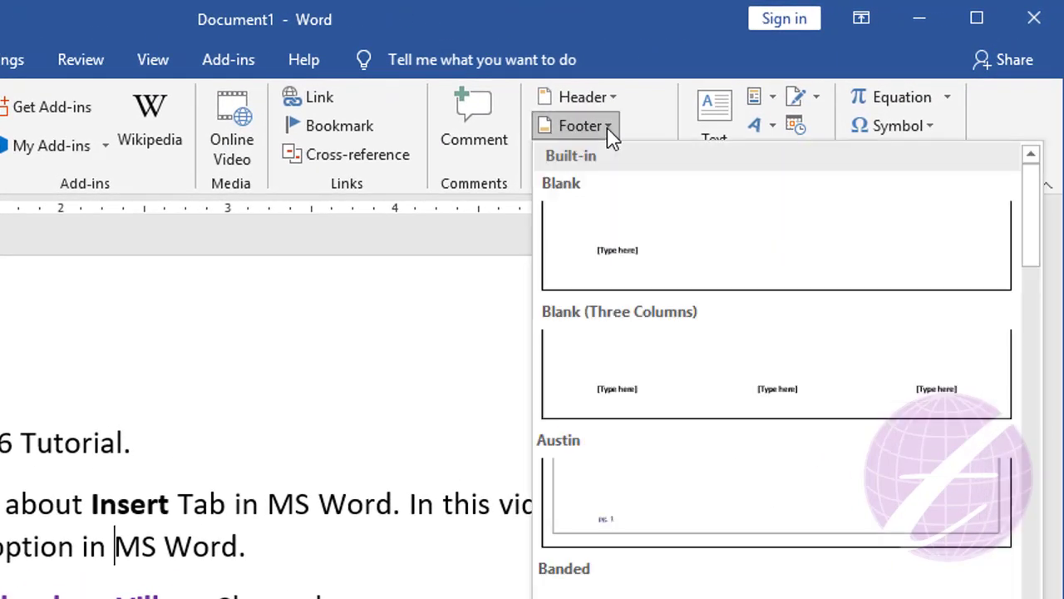
{"action": "left_click", "coordinate": [682, 258]}
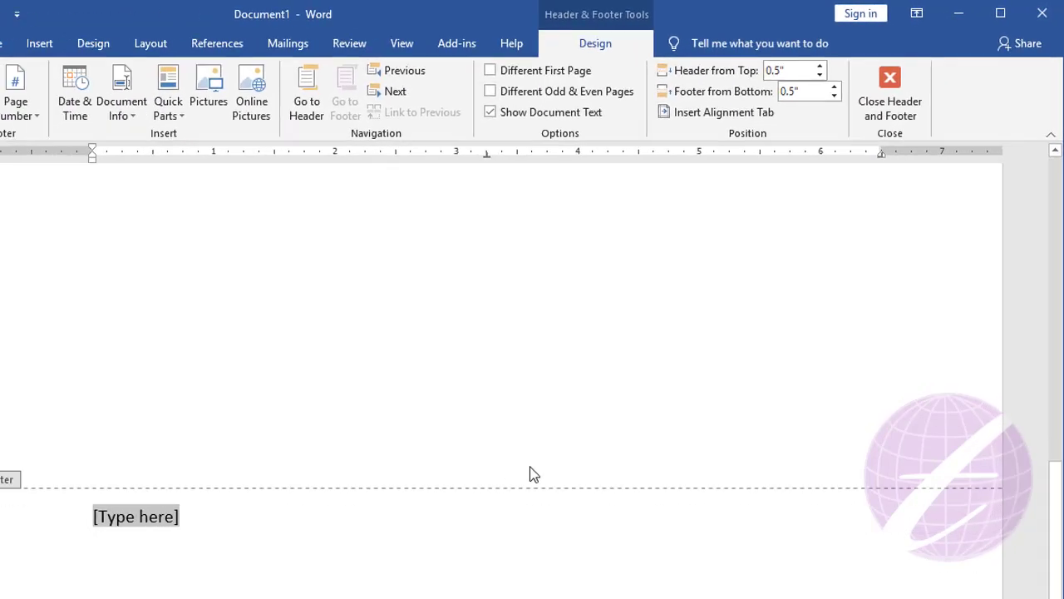
{"action": "type", "text": "Thi"}
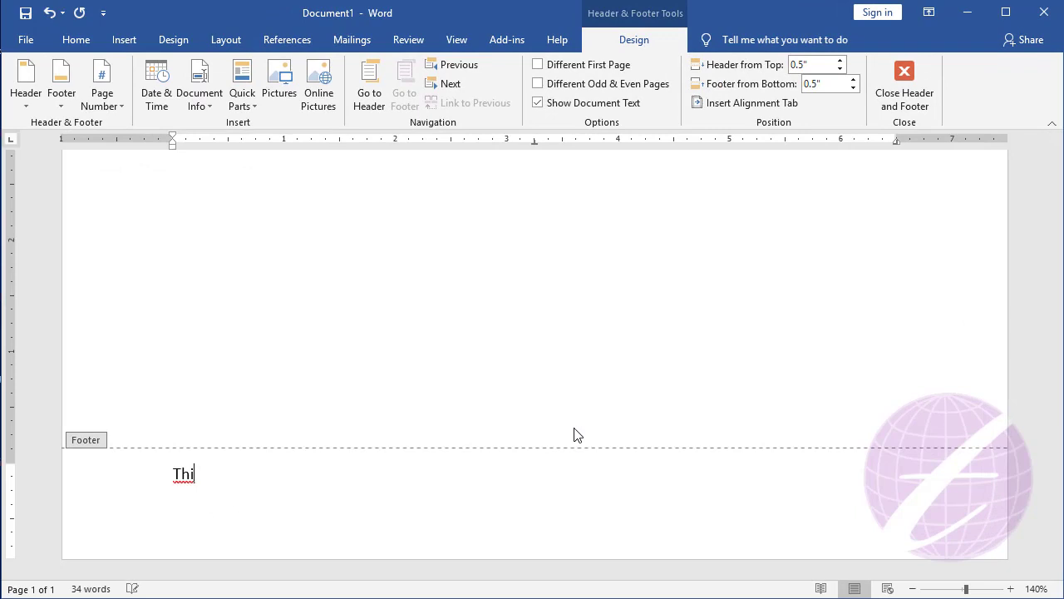
{"action": "type", "text": "s is fo"}
{"action": "type", "text": "oter"}
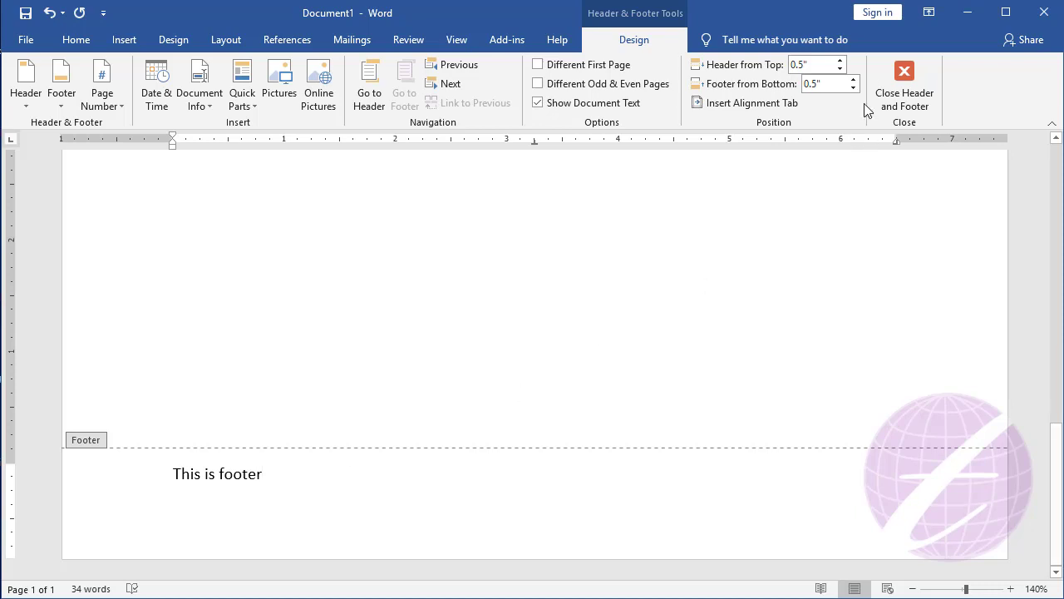
{"action": "left_click", "coordinate": [903, 93]}
{"action": "scroll", "coordinate": [268, 415], "scroll_direction": "down", "scroll_amount": 5}
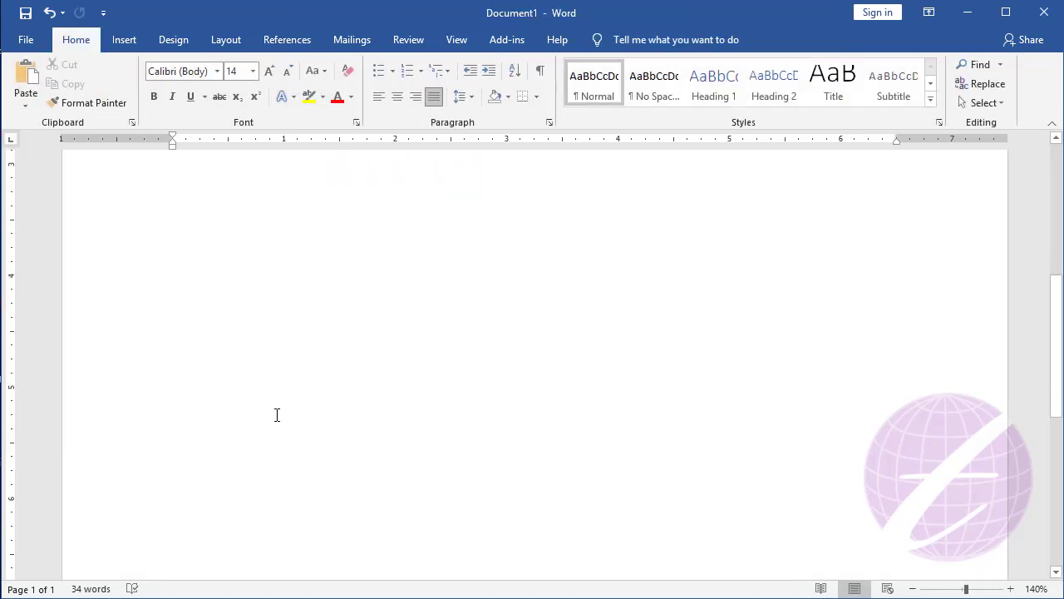
{"action": "scroll", "coordinate": [273, 415], "scroll_direction": "down", "scroll_amount": 5}
{"action": "scroll", "coordinate": [277, 415], "scroll_direction": "down", "scroll_amount": 3}
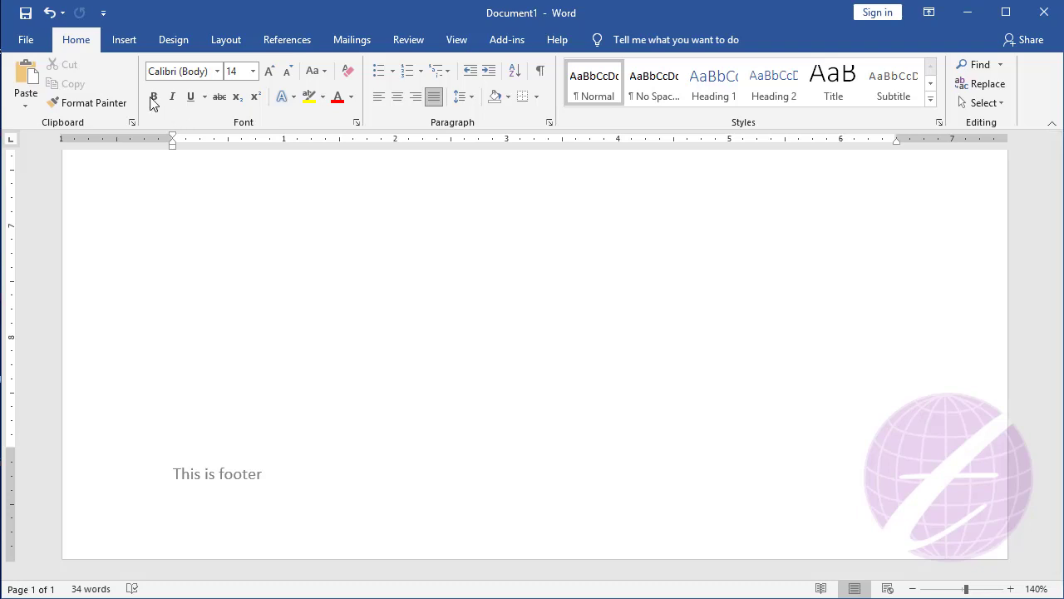
- Open the footer with Footer > Edit Footer, then close footer editing
{"action": "left_click", "coordinate": [124, 40]}
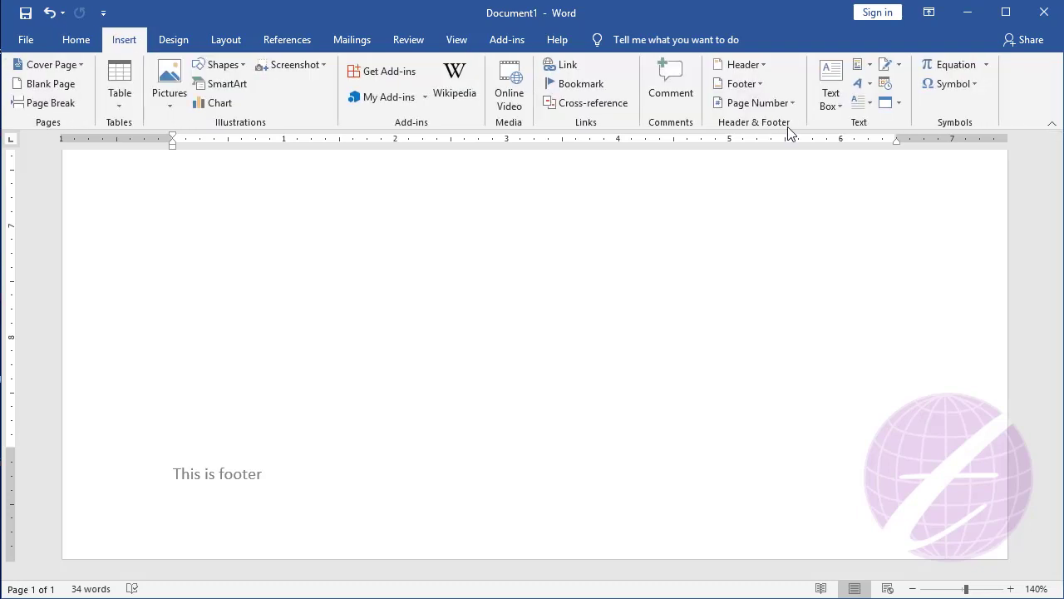
{"action": "left_click", "coordinate": [755, 85]}
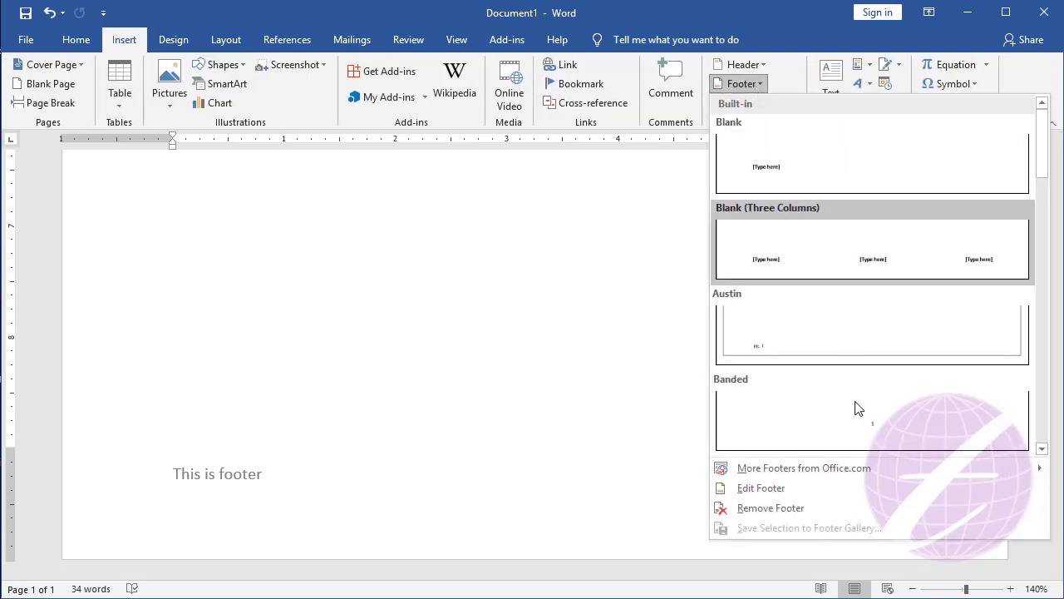
{"action": "left_click", "coordinate": [788, 490]}
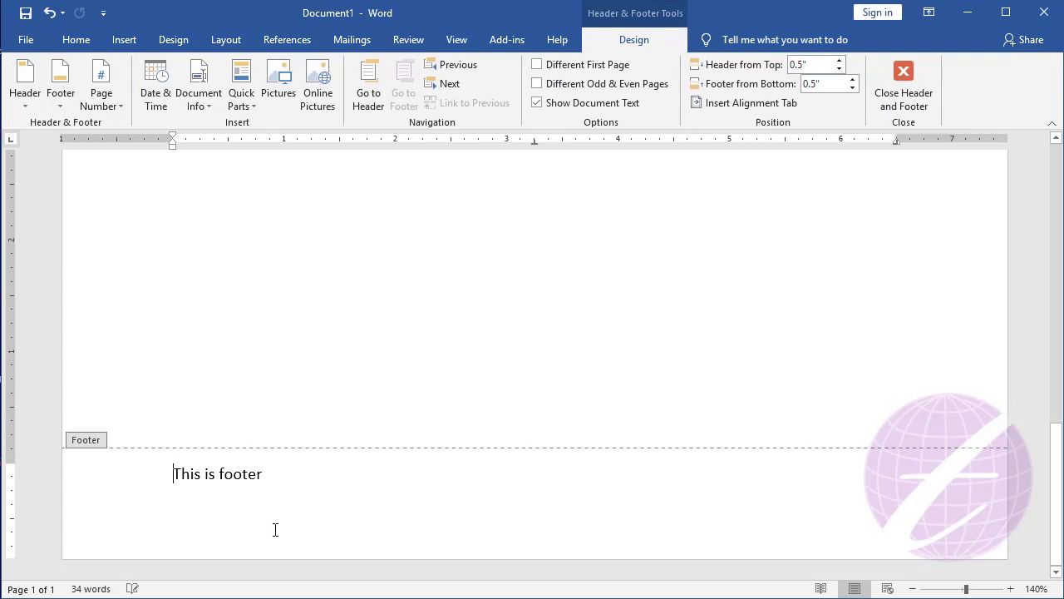
{"action": "left_click", "coordinate": [875, 105]}
{"action": "scroll", "coordinate": [262, 463], "scroll_direction": "down", "scroll_amount": 5}
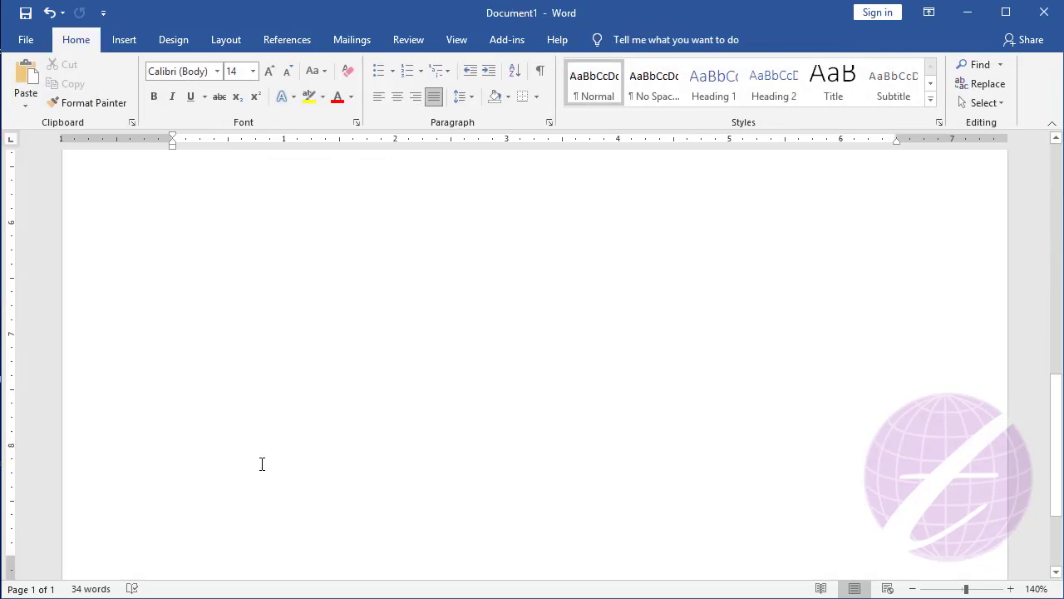
{"action": "scroll", "coordinate": [262, 463], "scroll_direction": "down", "scroll_amount": 3}
- Reopen the footer by double-clicking and via right-click Edit Footer, closing it each time
{"action": "double_click", "coordinate": [231, 483]}
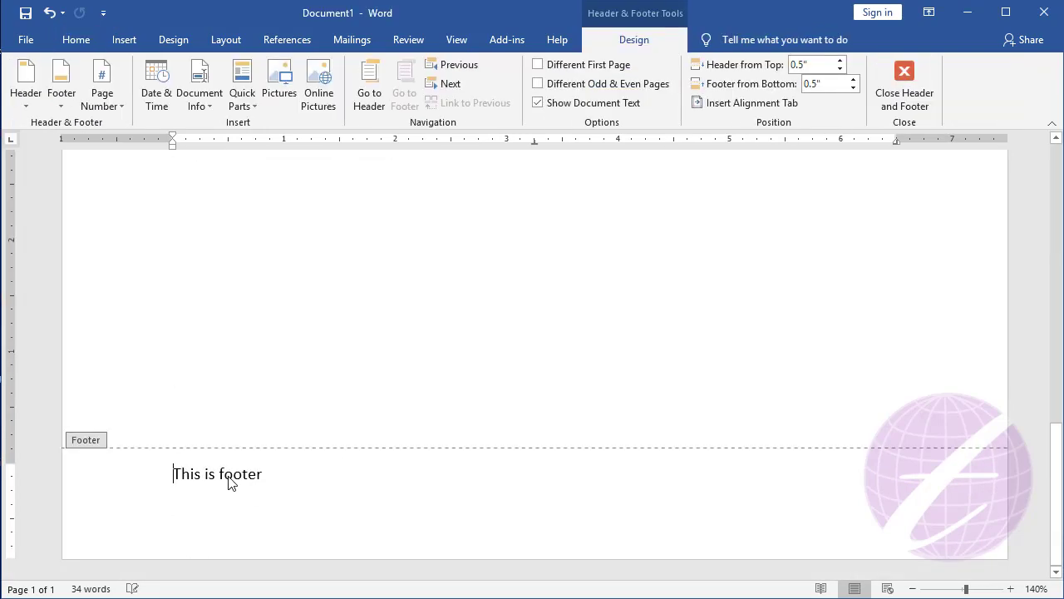
{"action": "double_click", "coordinate": [283, 325]}
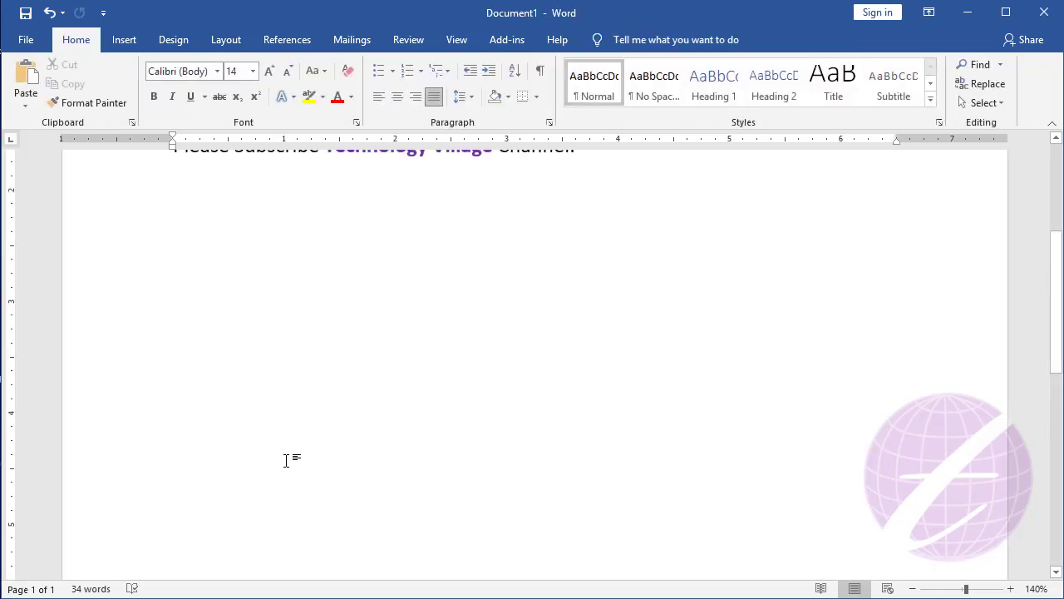
{"action": "scroll", "coordinate": [287, 458], "scroll_direction": "down", "scroll_amount": 15}
{"action": "scroll", "coordinate": [282, 458], "scroll_direction": "down", "scroll_amount": 1}
{"action": "right_click", "coordinate": [235, 486]}
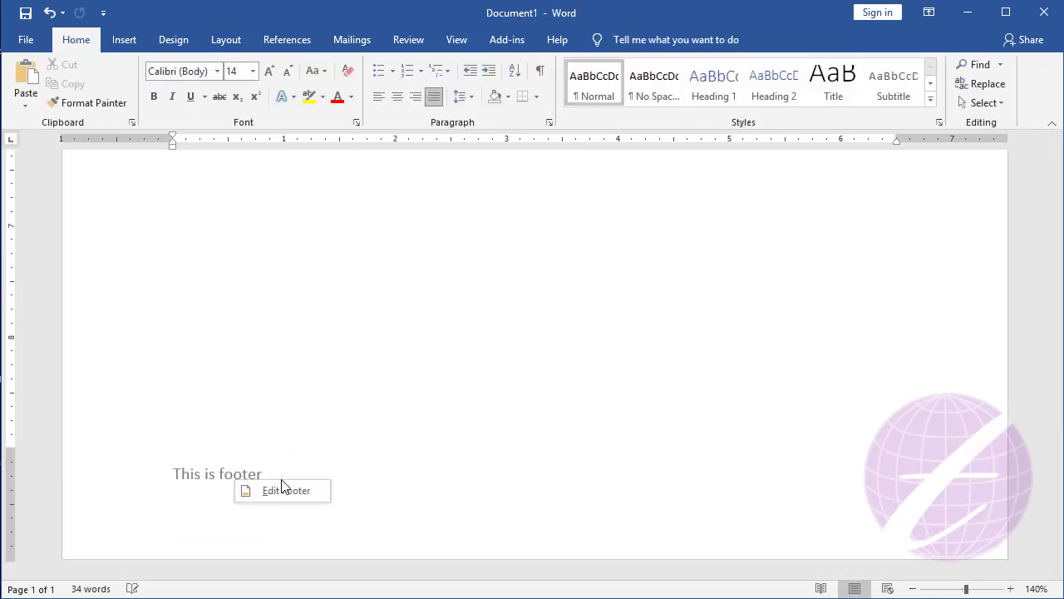
{"action": "left_click", "coordinate": [277, 491]}
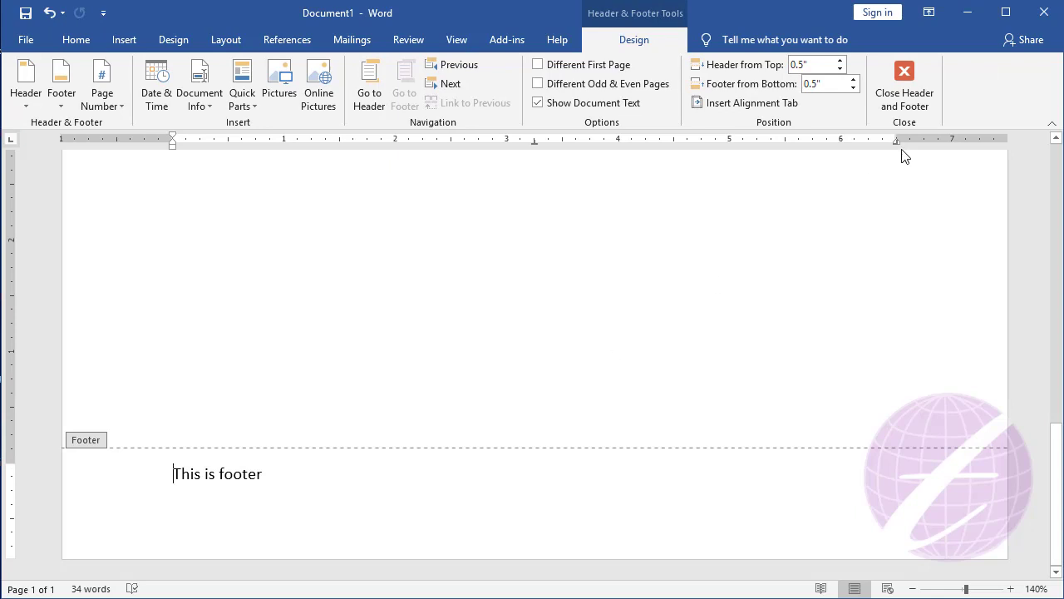
{"action": "left_click", "coordinate": [904, 79]}
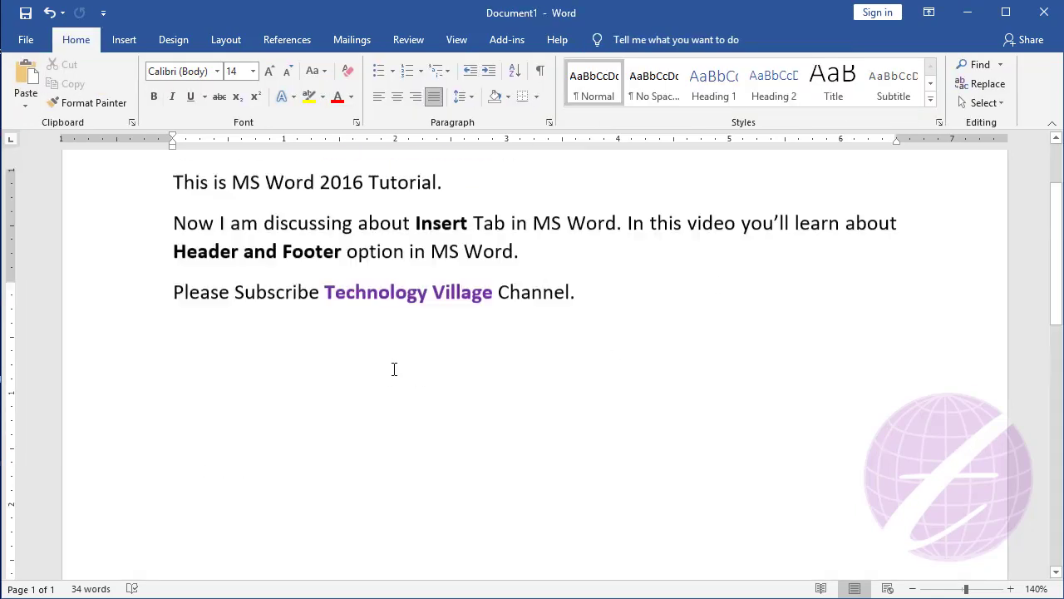
- Use Remove Footer to delete 'This is footer', then scroll to confirm it is gone
{"action": "left_click", "coordinate": [120, 49]}
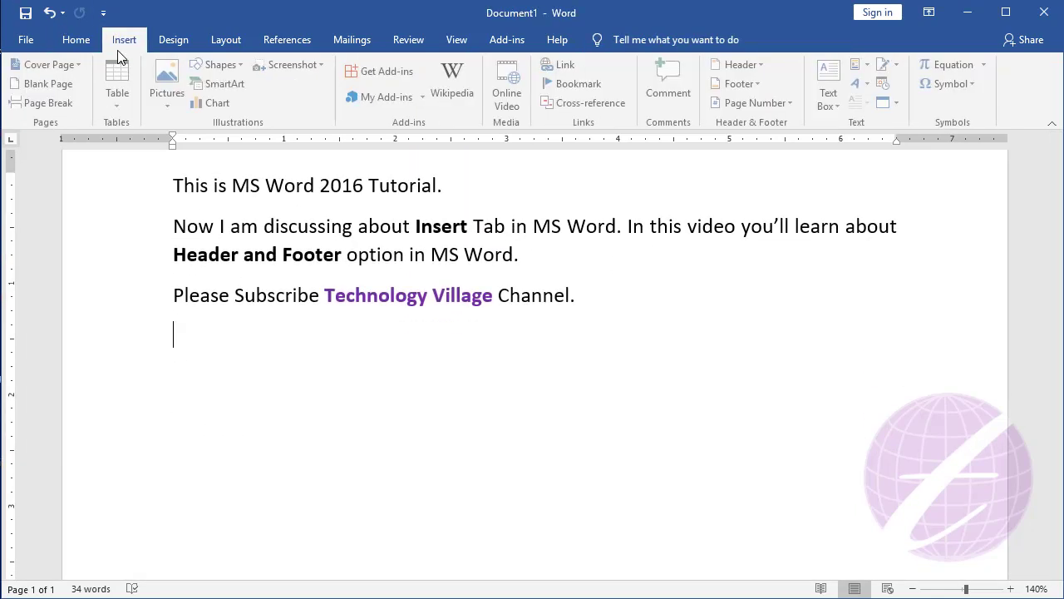
{"action": "left_click", "coordinate": [761, 65]}
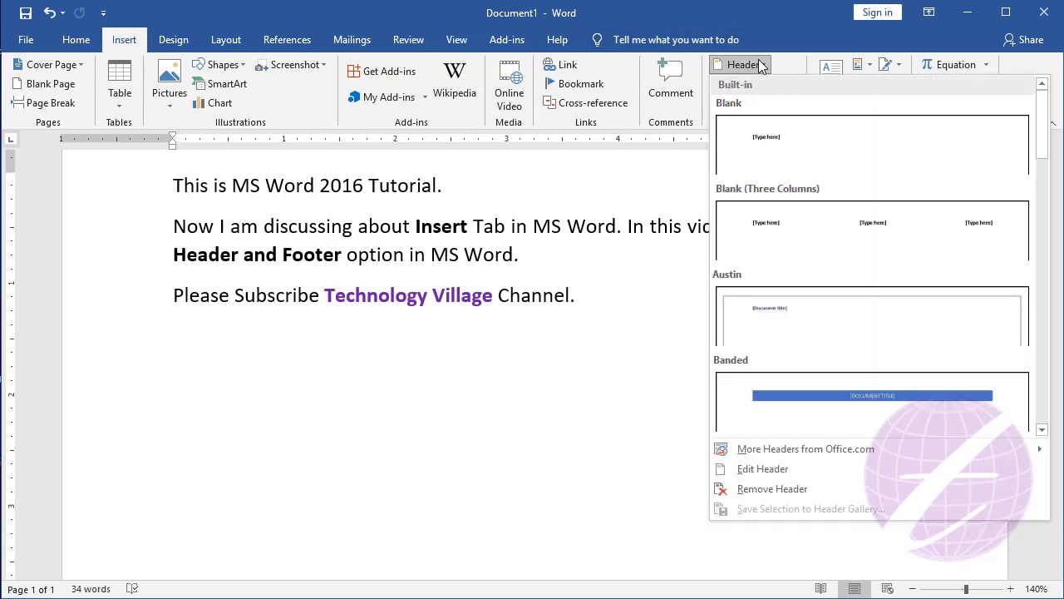
{"action": "left_click", "coordinate": [763, 65]}
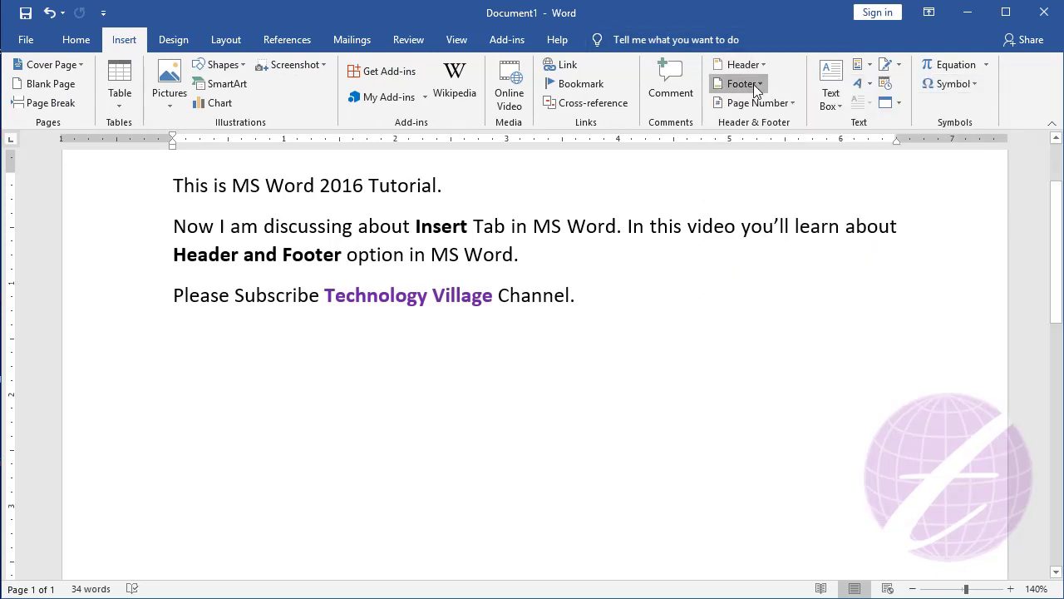
{"action": "left_click", "coordinate": [754, 84]}
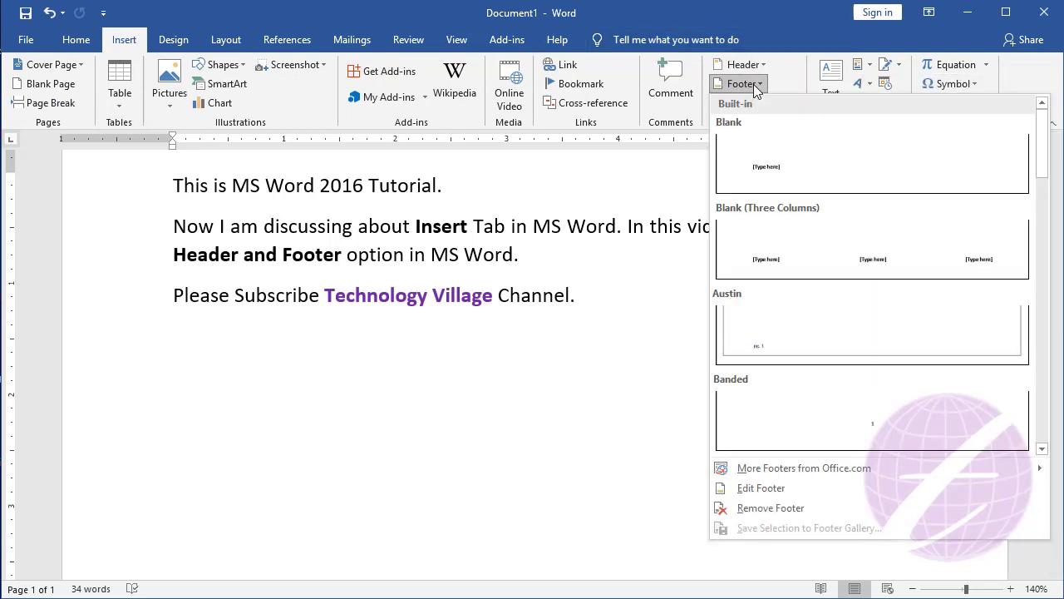
{"action": "left_click", "coordinate": [767, 508]}
{"action": "scroll", "coordinate": [723, 388], "scroll_direction": "down", "scroll_amount": 2}
{"action": "scroll", "coordinate": [325, 288], "scroll_direction": "down", "scroll_amount": 10}
{"action": "scroll", "coordinate": [260, 460], "scroll_direction": "down", "scroll_amount": 3}
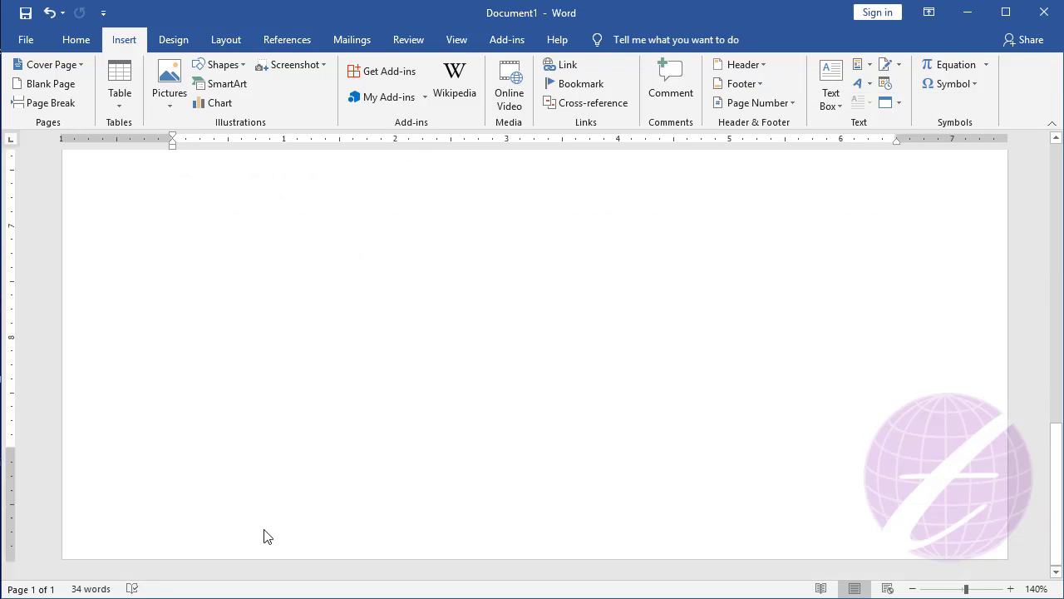
{"action": "scroll", "coordinate": [263, 533], "scroll_direction": "up", "scroll_amount": 5}
{"action": "scroll", "coordinate": [263, 529], "scroll_direction": "up", "scroll_amount": 5}
{"action": "scroll", "coordinate": [263, 527], "scroll_direction": "up", "scroll_amount": 2}
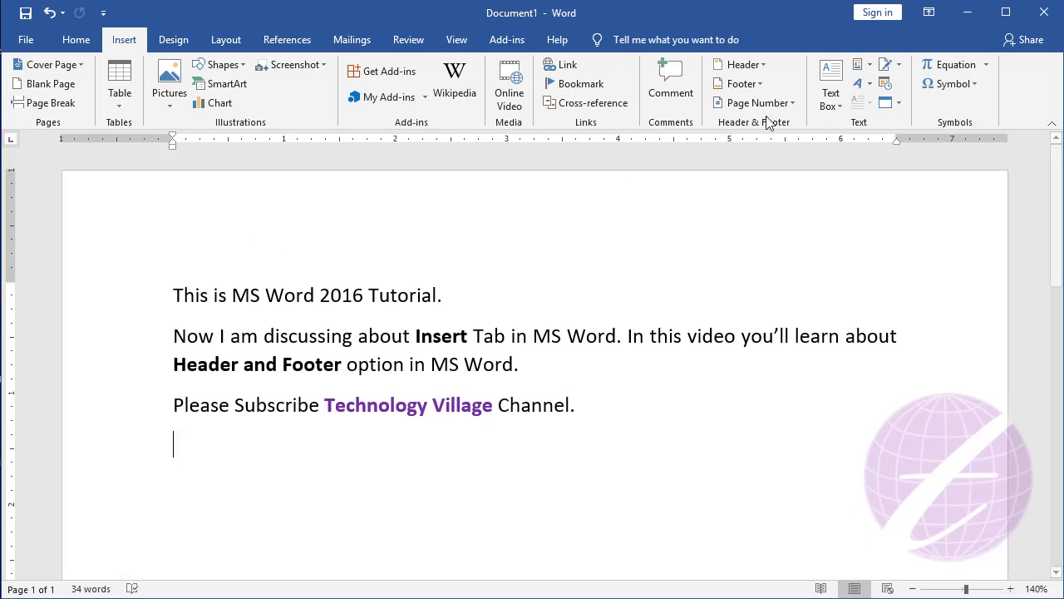
- Scroll through the built-in designs in the Header gallery
{"action": "left_click", "coordinate": [743, 65]}
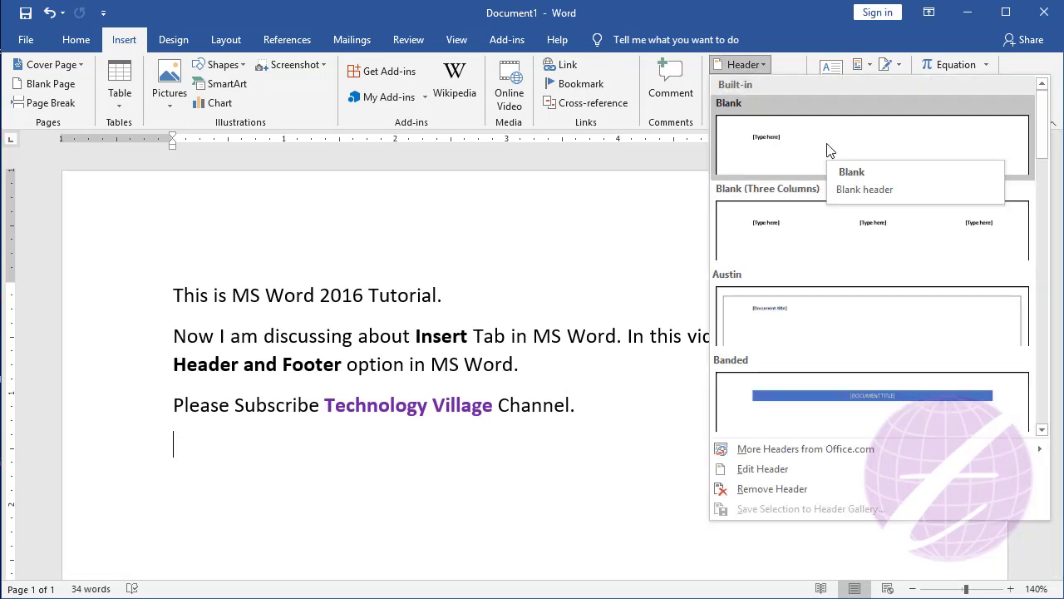
{"action": "scroll", "coordinate": [816, 229], "scroll_direction": "down", "scroll_amount": 4}
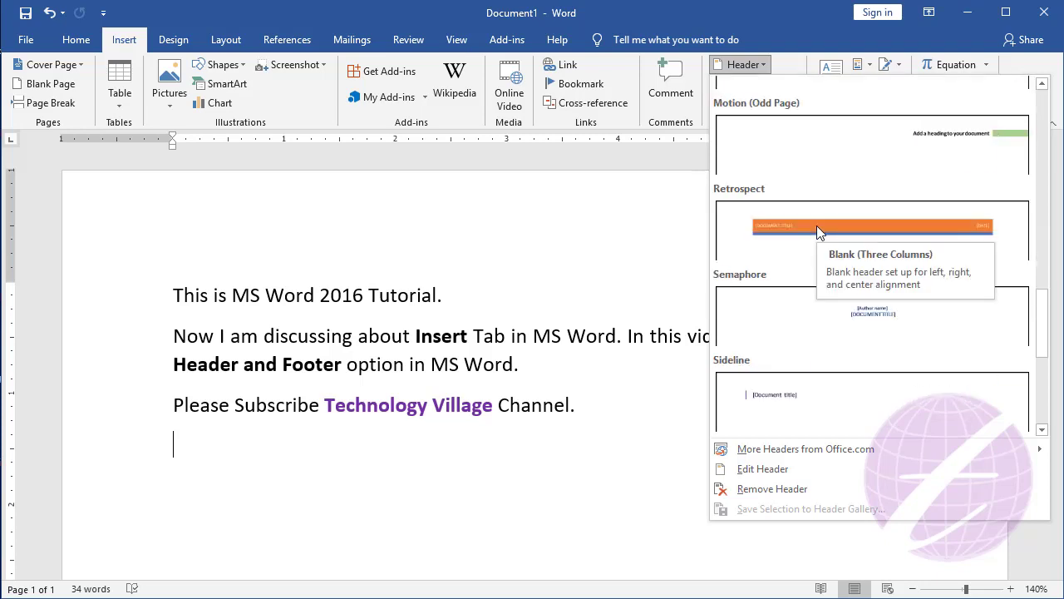
{"action": "scroll", "coordinate": [817, 225], "scroll_direction": "down", "scroll_amount": 2}
{"action": "scroll", "coordinate": [817, 232], "scroll_direction": "up", "scroll_amount": 6}
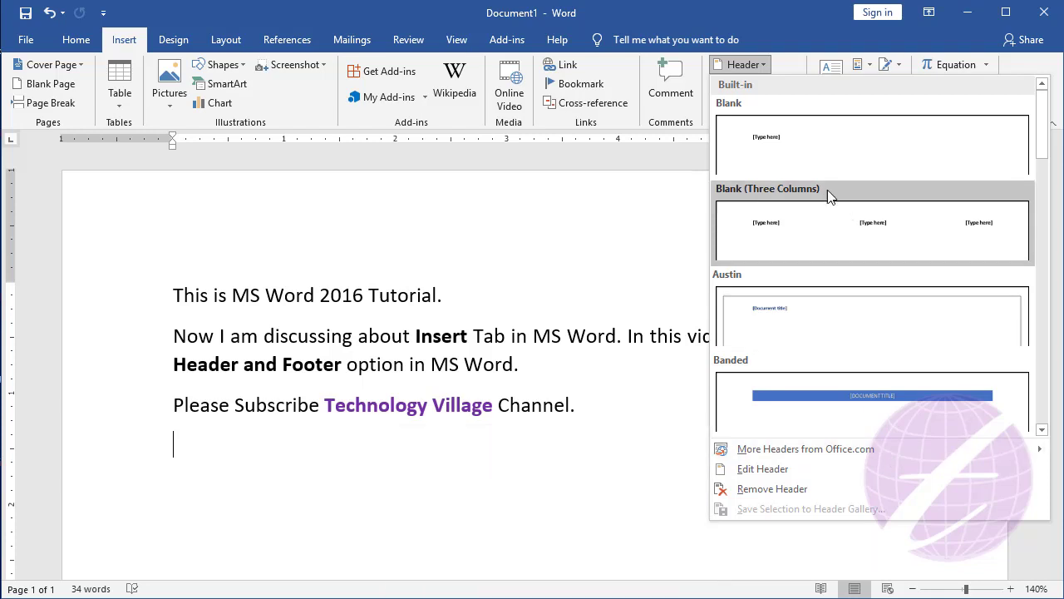
- Insert the Blank header design and type 'This is Header' into it
{"action": "left_click", "coordinate": [822, 155]}
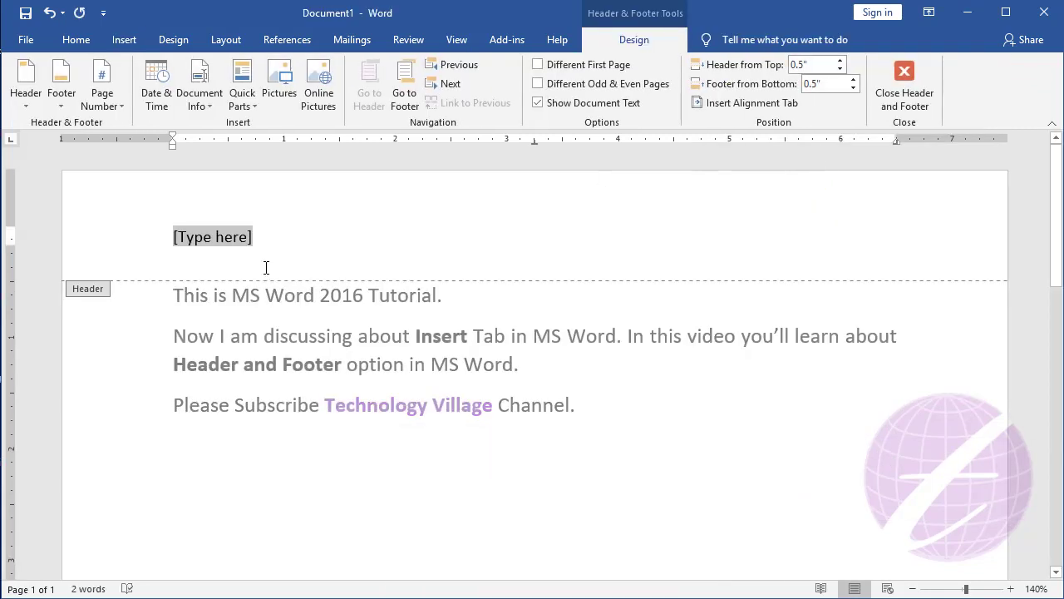
{"action": "type", "text": "This is "}
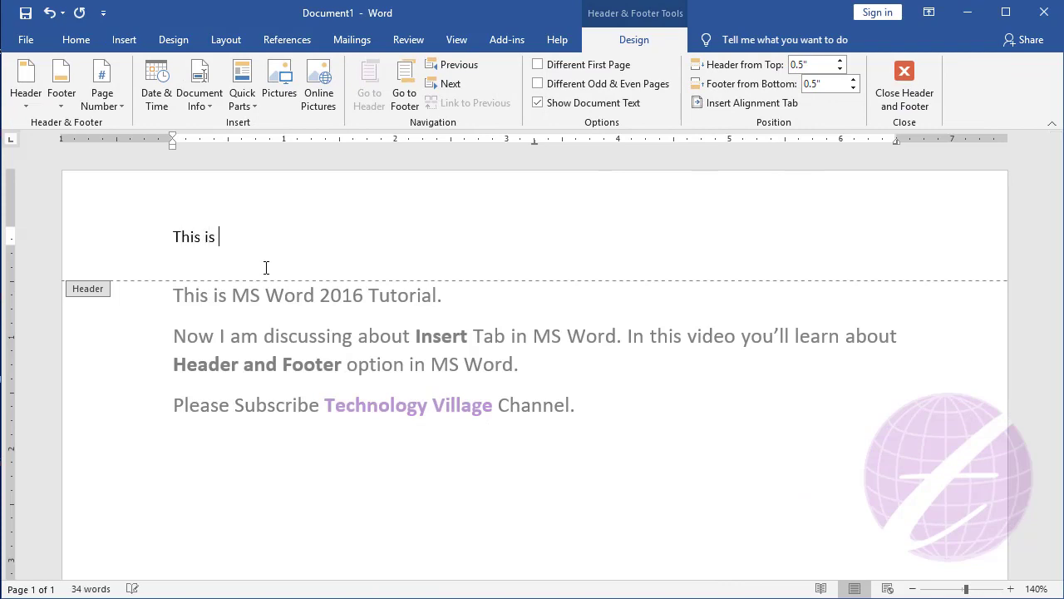
{"action": "type", "text": "Header"}
{"action": "left_click", "coordinate": [31, 104]}
{"action": "left_click", "coordinate": [130, 45]}
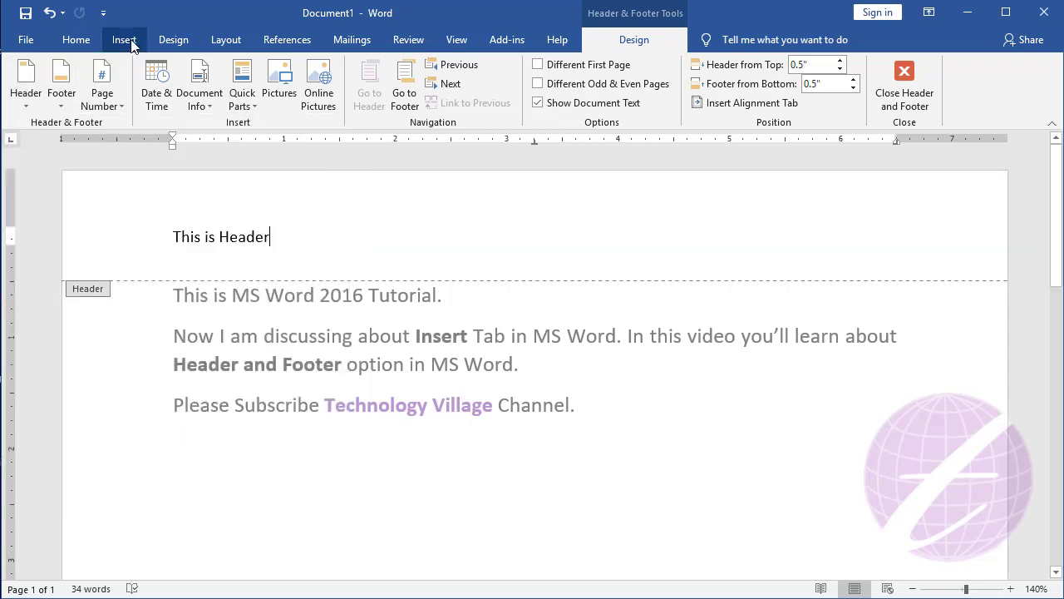
{"action": "left_click", "coordinate": [131, 46]}
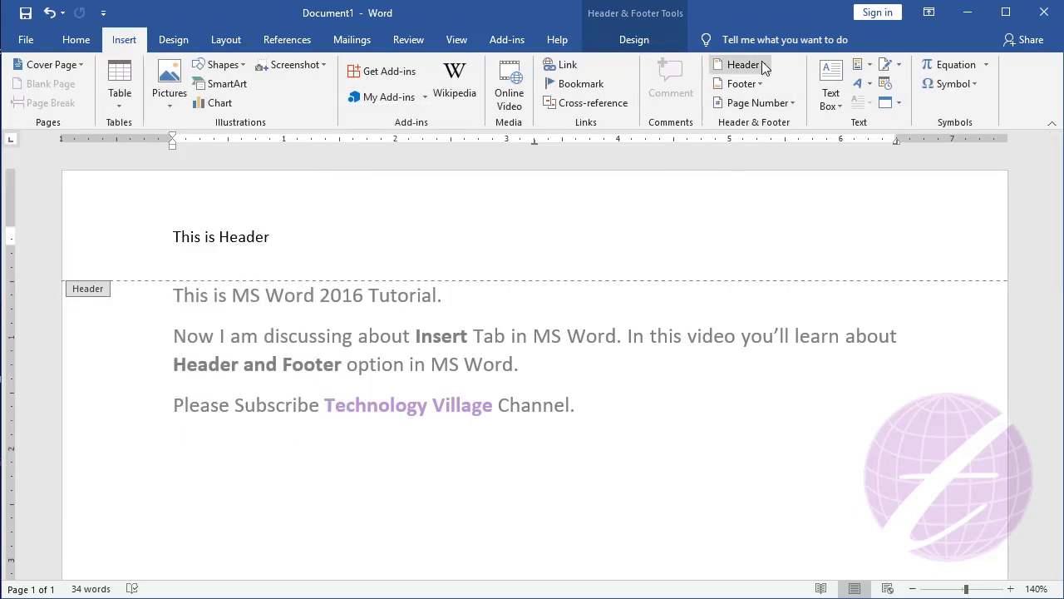
{"action": "left_click", "coordinate": [632, 40]}
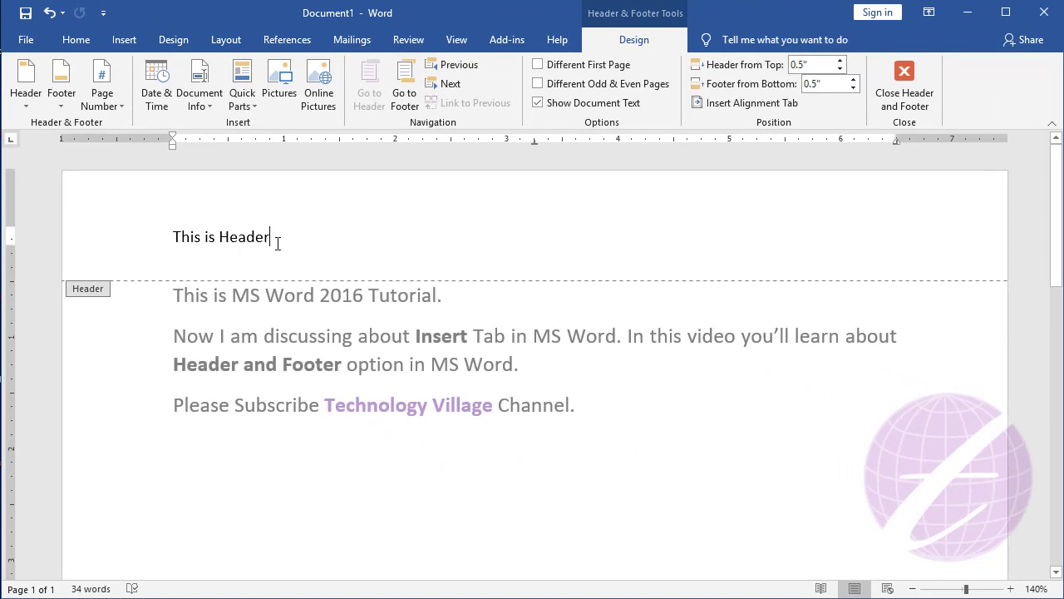
- Type 'This is footer' in the footer, then go back to the header
{"action": "left_click", "coordinate": [410, 102]}
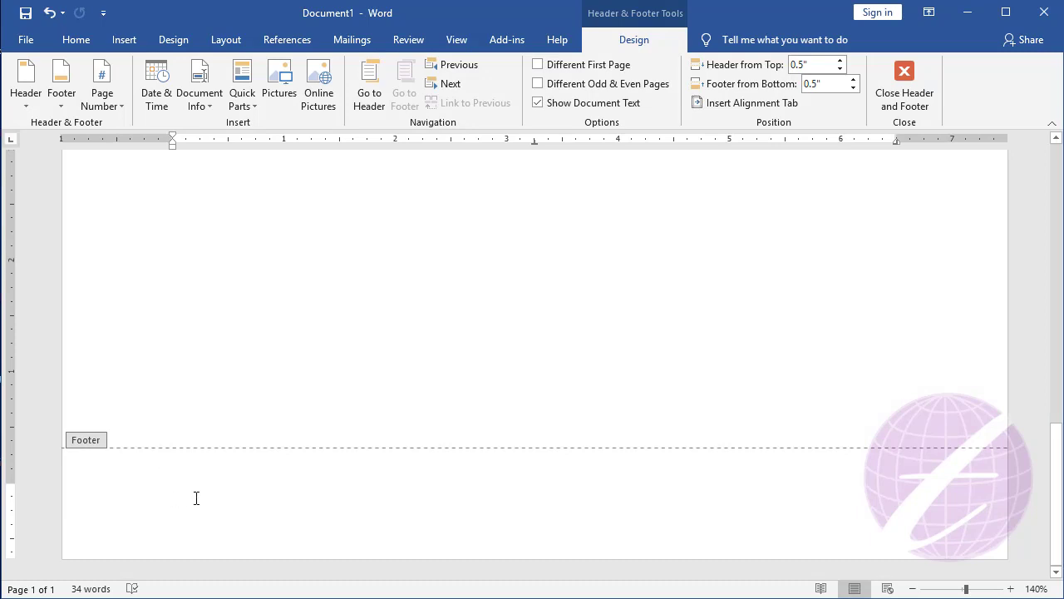
{"action": "type", "text": "This is fo"}
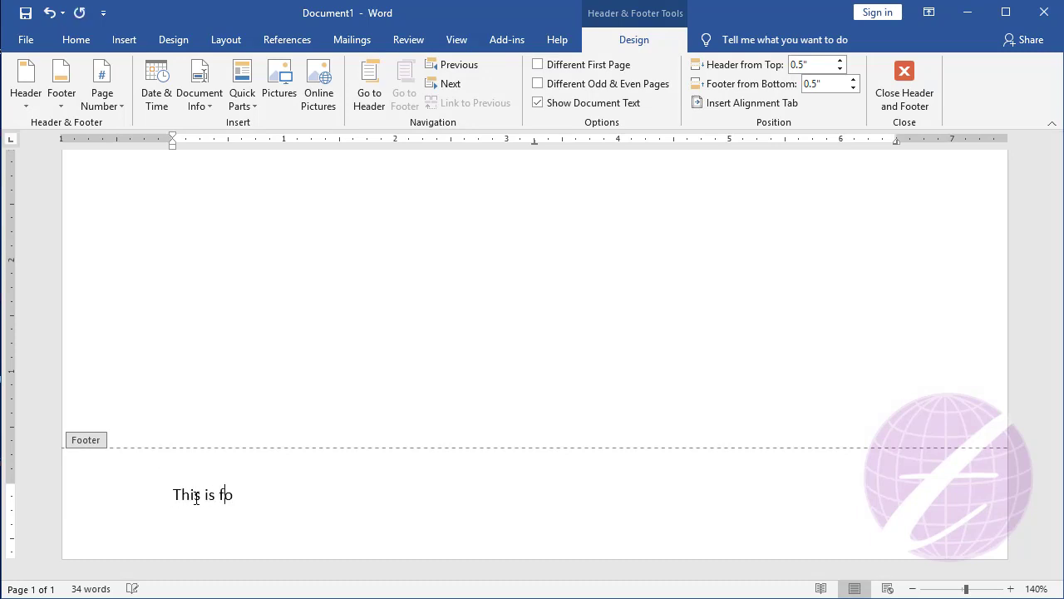
{"action": "type", "text": "oter"}
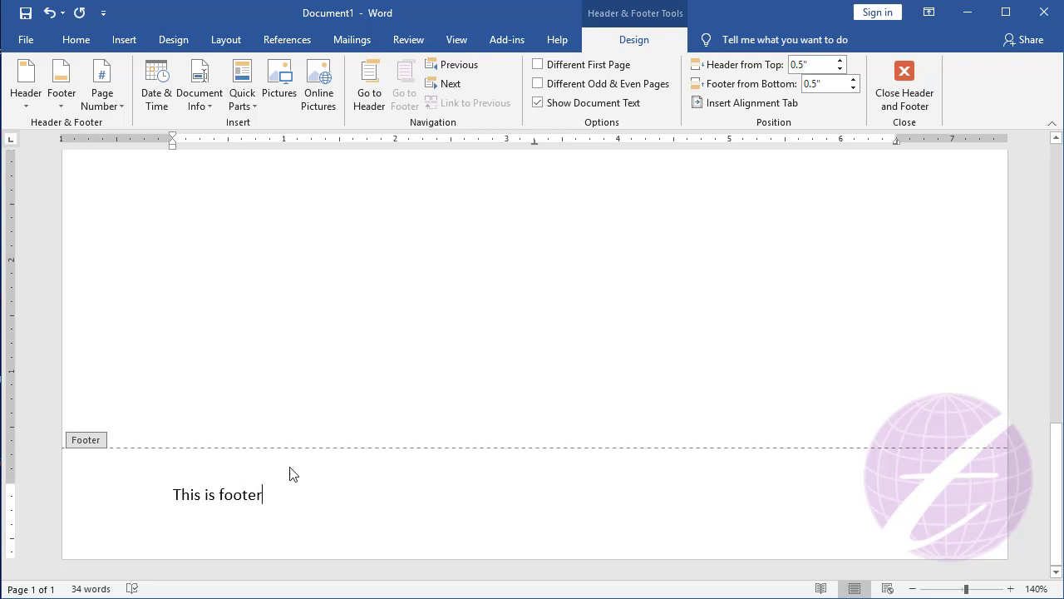
{"action": "left_click", "coordinate": [378, 84]}
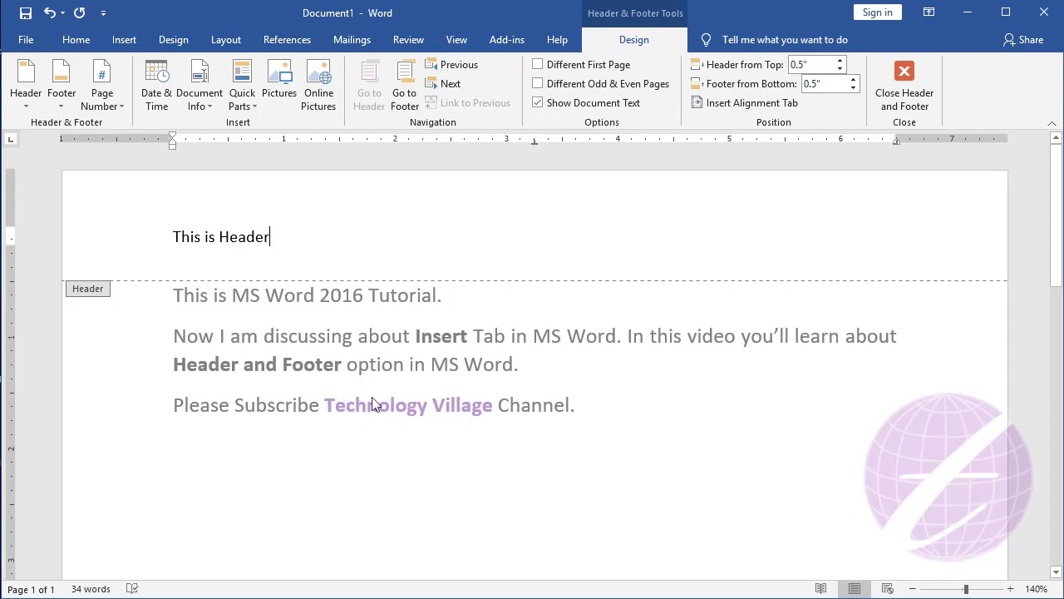
- Close header editing and add three blank pages to the document
{"action": "left_click", "coordinate": [904, 87]}
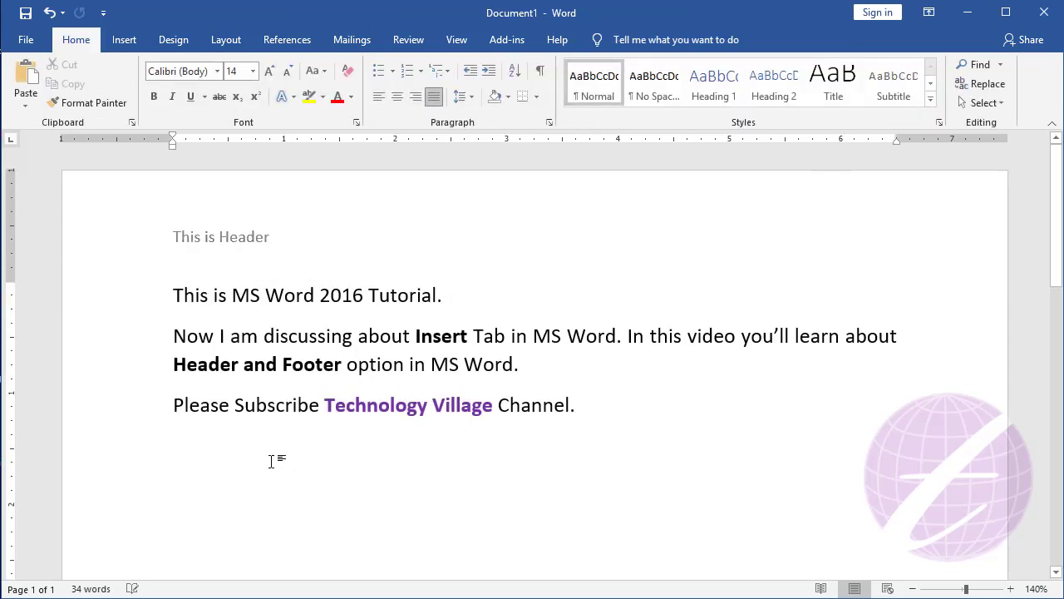
{"action": "left_click", "coordinate": [125, 40]}
{"action": "left_click", "coordinate": [46, 84]}
{"action": "left_click", "coordinate": [45, 84]}
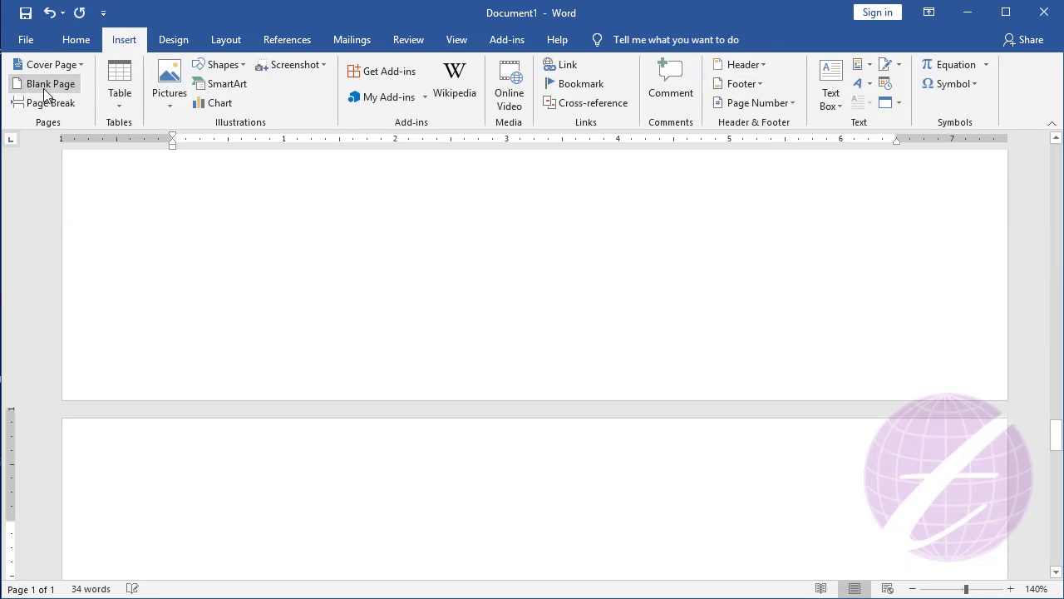
{"action": "left_click", "coordinate": [46, 84]}
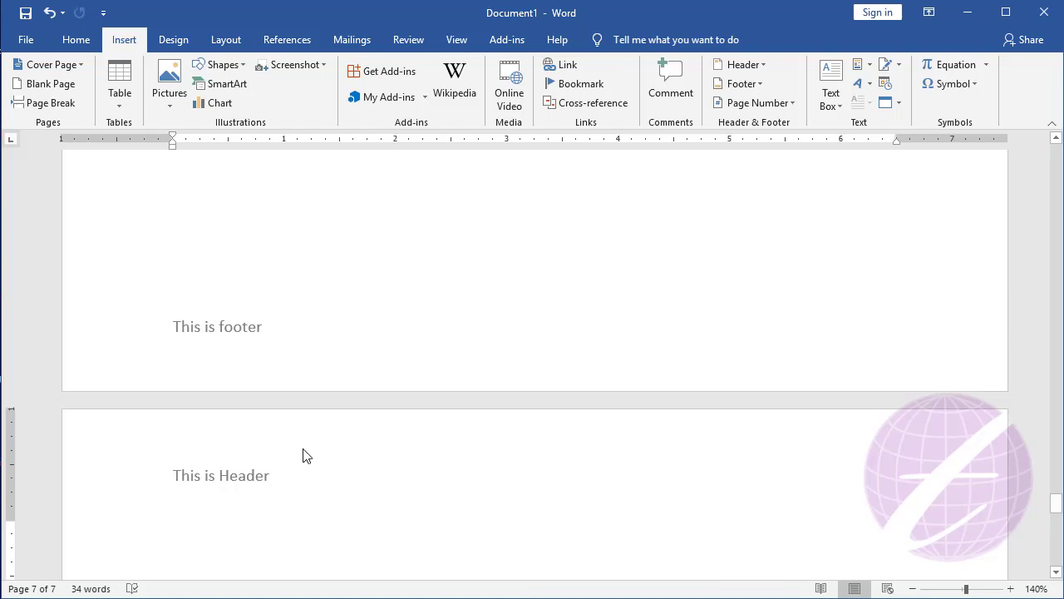
- Scroll back up through the pages to the top of page 1
{"action": "scroll", "coordinate": [275, 482], "scroll_direction": "down", "scroll_amount": 1}
{"action": "scroll", "coordinate": [275, 482], "scroll_direction": "down", "scroll_amount": 3}
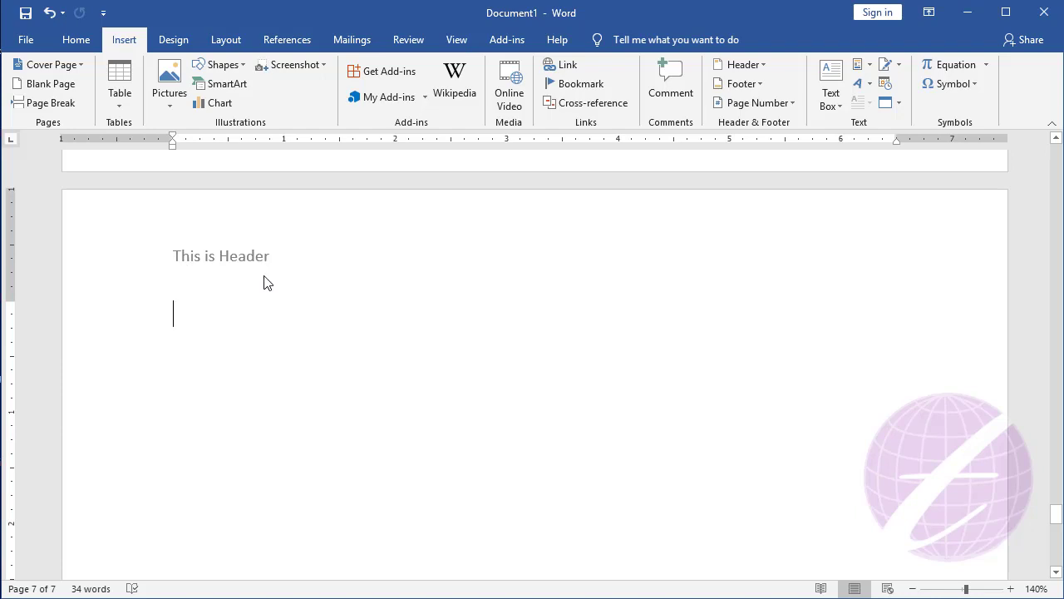
{"action": "scroll", "coordinate": [297, 349], "scroll_direction": "up", "scroll_amount": 5}
{"action": "scroll", "coordinate": [286, 348], "scroll_direction": "up", "scroll_amount": 5}
{"action": "scroll", "coordinate": [286, 347], "scroll_direction": "up", "scroll_amount": 5}
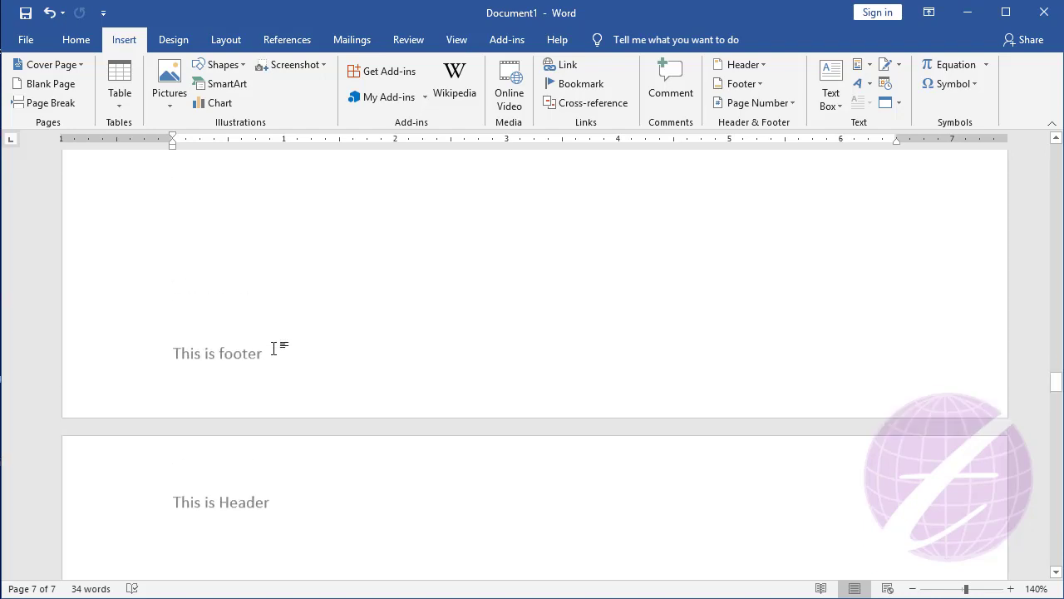
{"action": "scroll", "coordinate": [273, 346], "scroll_direction": "up", "scroll_amount": 5}
{"action": "scroll", "coordinate": [273, 347], "scroll_direction": "up", "scroll_amount": 5}
{"action": "scroll", "coordinate": [261, 345], "scroll_direction": "up", "scroll_amount": 5}
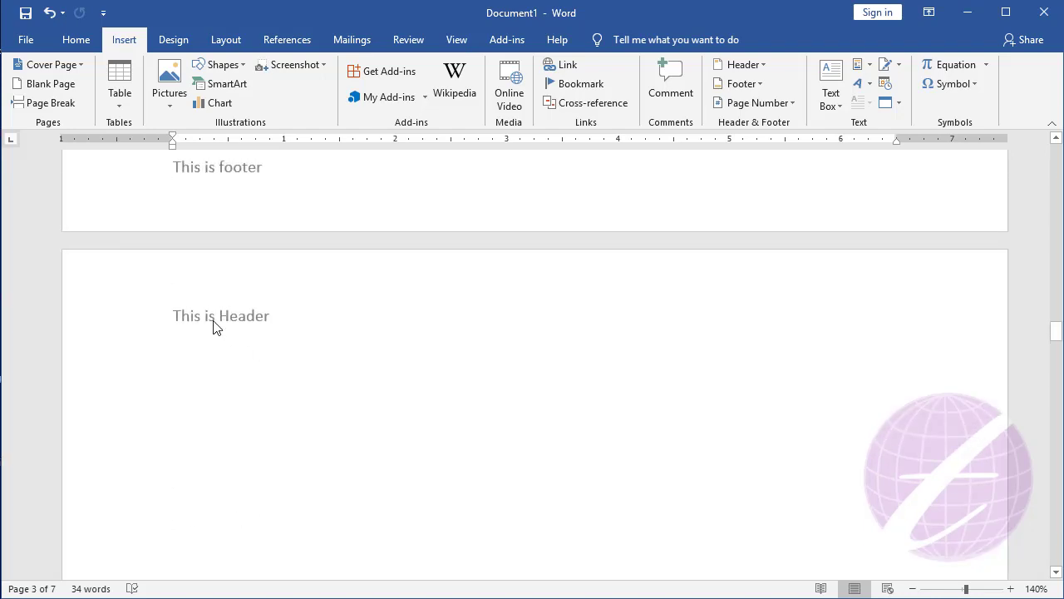
{"action": "scroll", "coordinate": [250, 327], "scroll_direction": "up", "scroll_amount": 1}
{"action": "scroll", "coordinate": [283, 366], "scroll_direction": "up", "scroll_amount": 5}
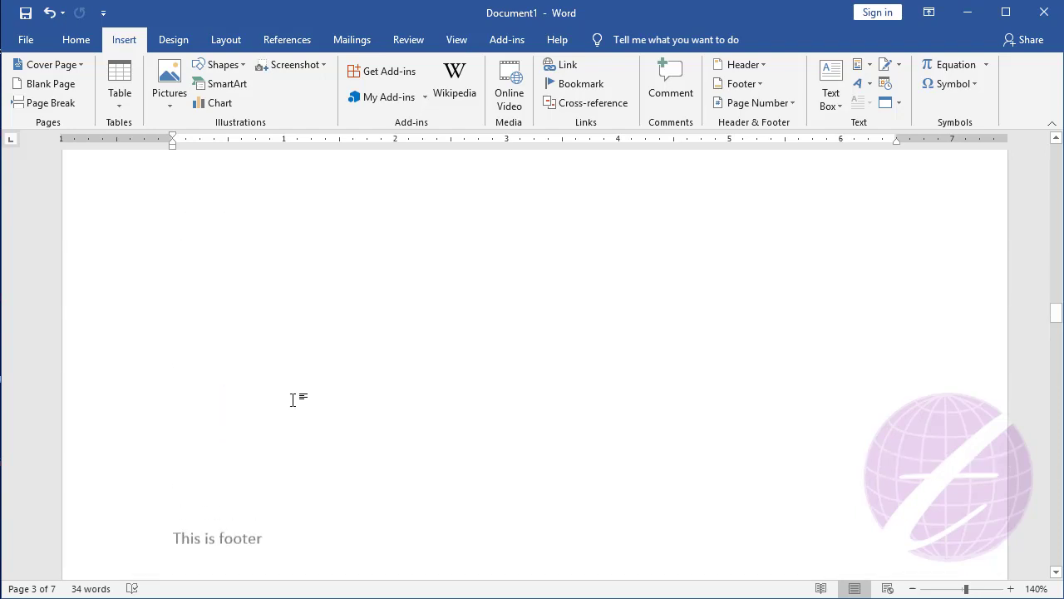
{"action": "scroll", "coordinate": [292, 399], "scroll_direction": "up", "scroll_amount": 5}
{"action": "scroll", "coordinate": [292, 400], "scroll_direction": "up", "scroll_amount": 5}
{"action": "scroll", "coordinate": [292, 404], "scroll_direction": "up", "scroll_amount": 5}
{"action": "scroll", "coordinate": [292, 405], "scroll_direction": "up", "scroll_amount": 15}
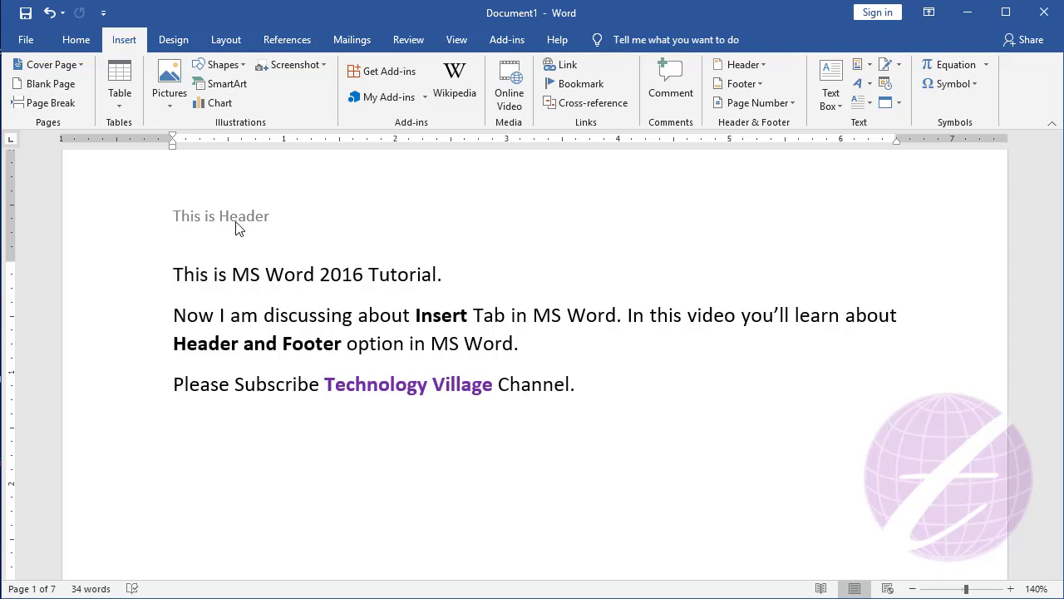
- Open the header for editing and turn on Different First Page
{"action": "right_click", "coordinate": [244, 223]}
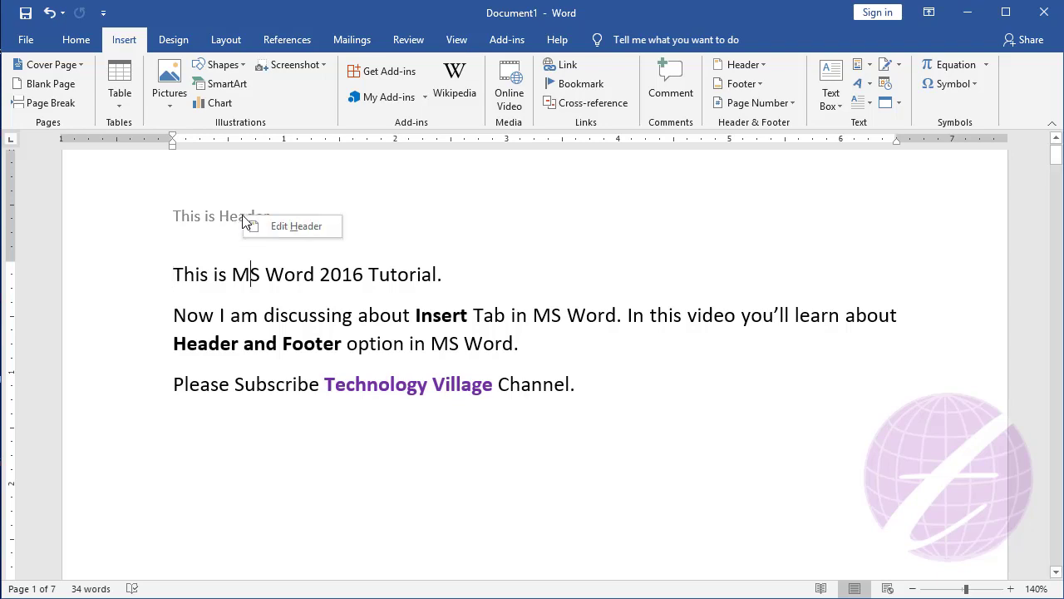
{"action": "left_click", "coordinate": [274, 227]}
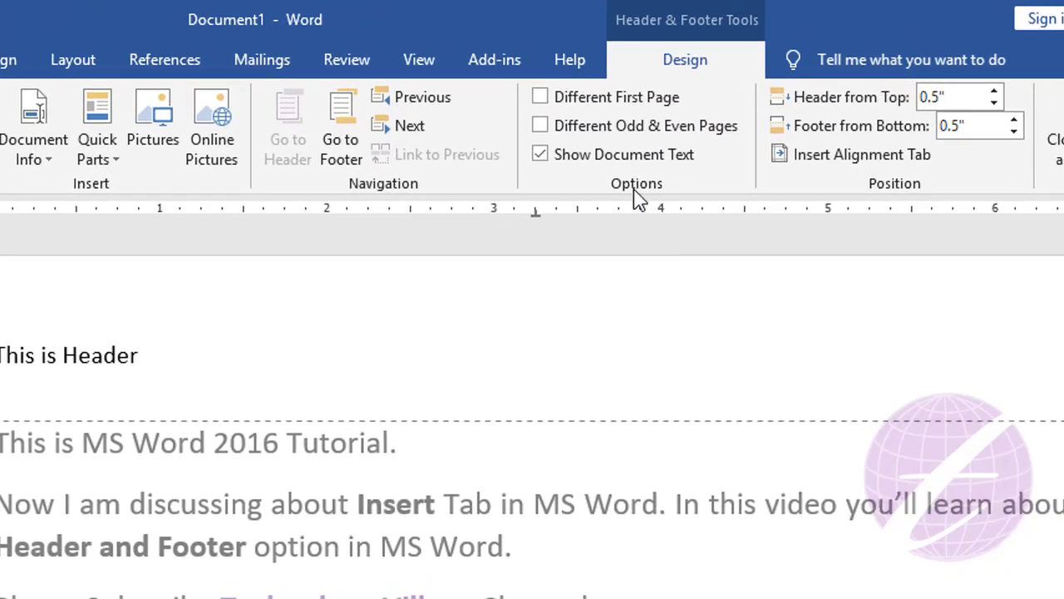
{"action": "left_click", "coordinate": [541, 97]}
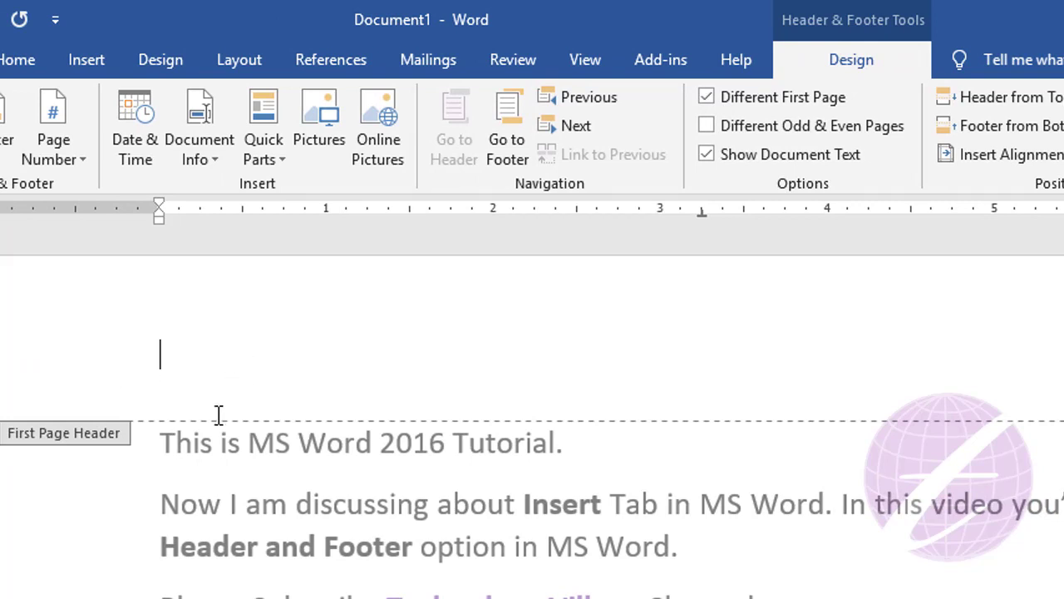
- Confirm page 2 still shows 'This is Header', then type 'First Page' in the first-page header
{"action": "double_click", "coordinate": [324, 535]}
{"action": "scroll", "coordinate": [322, 528], "scroll_direction": "down", "scroll_amount": 3}
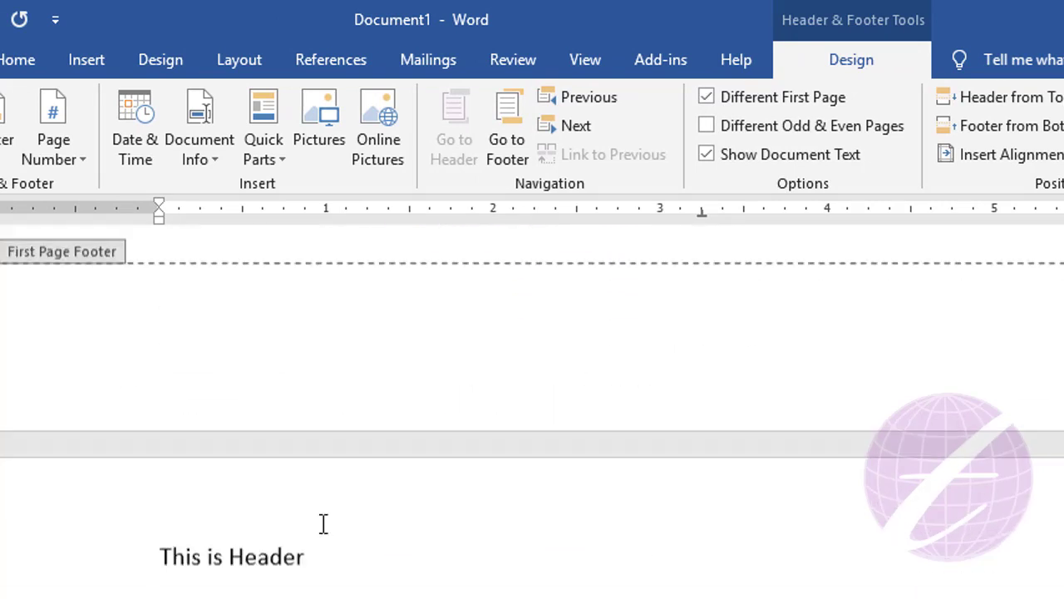
{"action": "scroll", "coordinate": [321, 523], "scroll_direction": "down", "scroll_amount": 1}
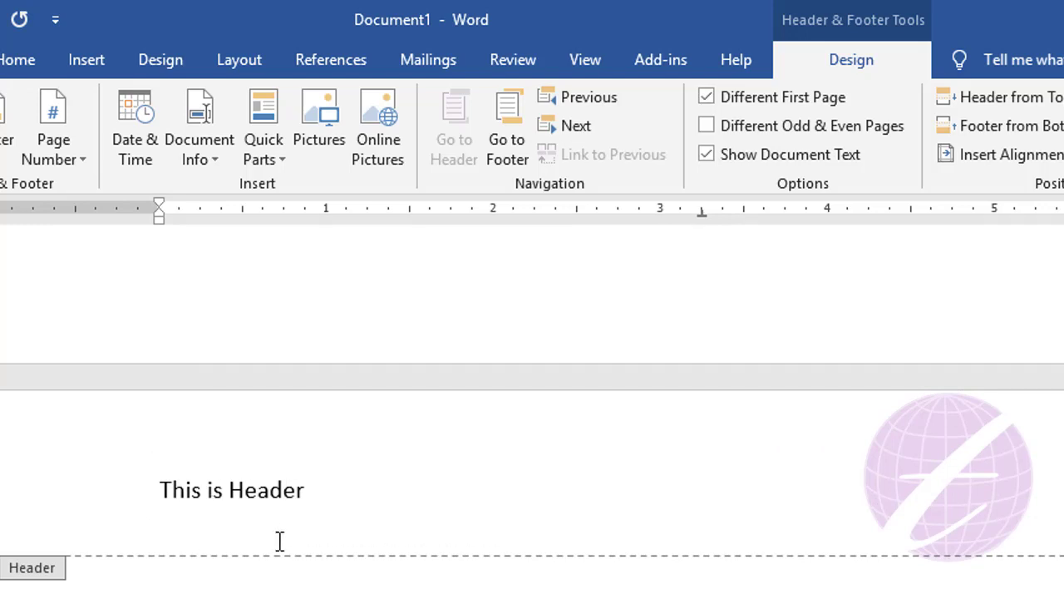
{"action": "scroll", "coordinate": [280, 551], "scroll_direction": "up", "scroll_amount": 10}
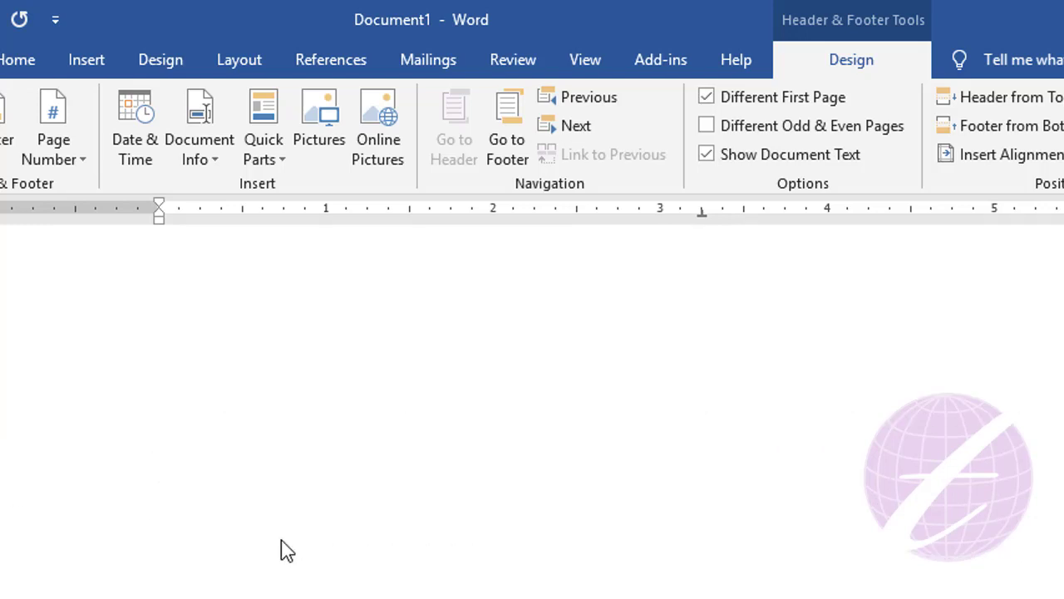
{"action": "scroll", "coordinate": [280, 499], "scroll_direction": "up", "scroll_amount": 9}
{"action": "scroll", "coordinate": [291, 445], "scroll_direction": "up", "scroll_amount": 1}
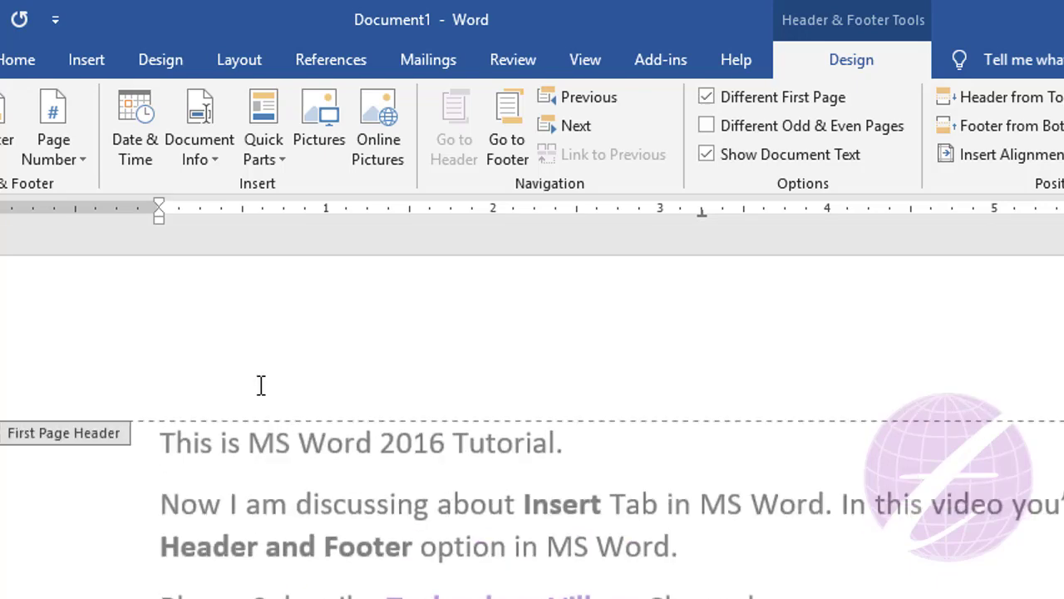
{"action": "type", "text": "First "}
{"action": "type", "text": "Page"}
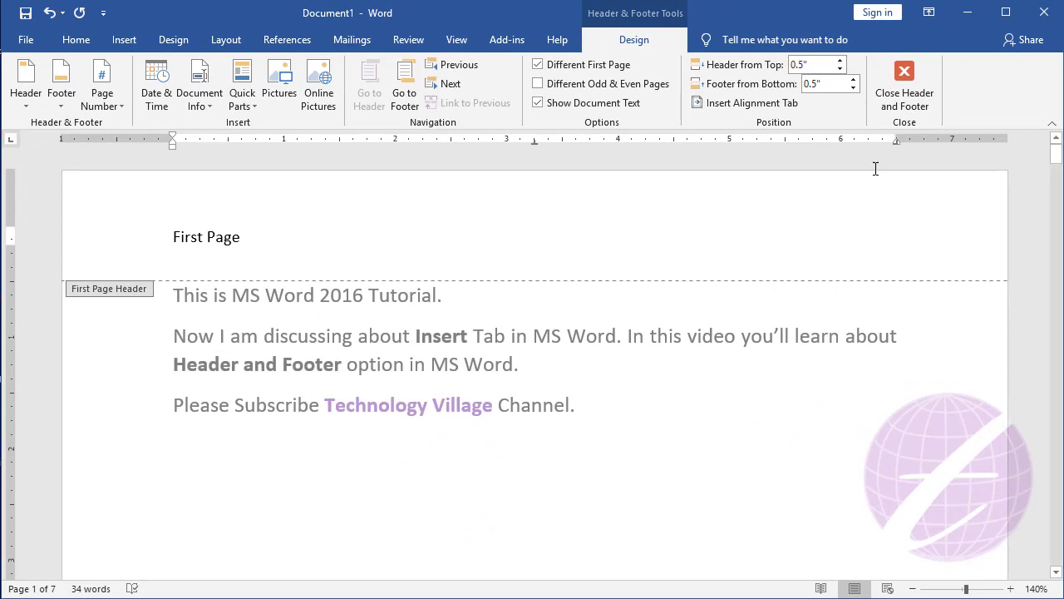
- Close header editing and check that page 2's header still reads 'This is Header'
{"action": "left_click", "coordinate": [906, 87]}
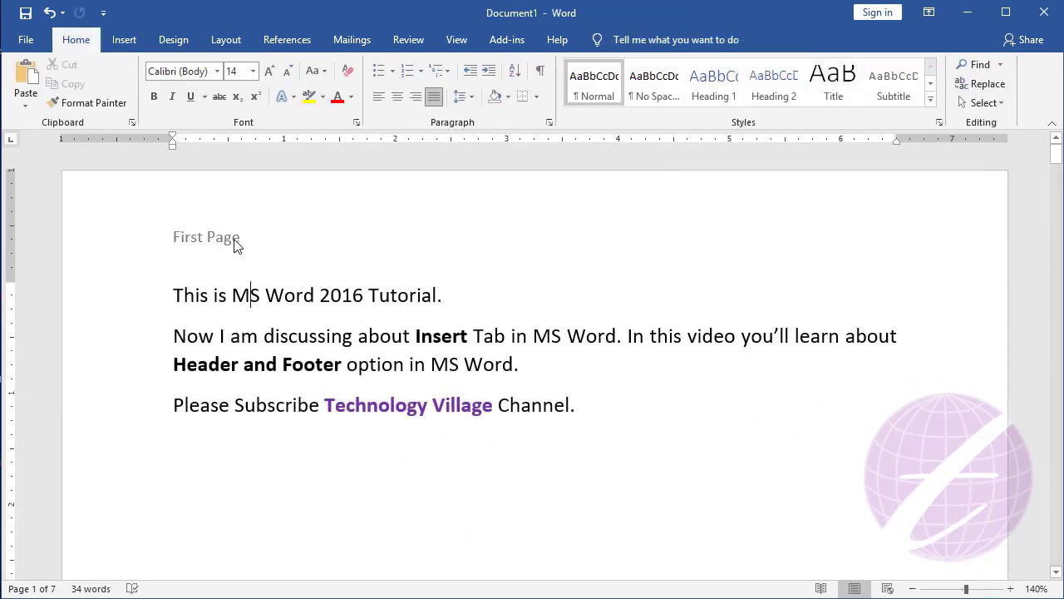
{"action": "scroll", "coordinate": [254, 302], "scroll_direction": "down", "scroll_amount": 5}
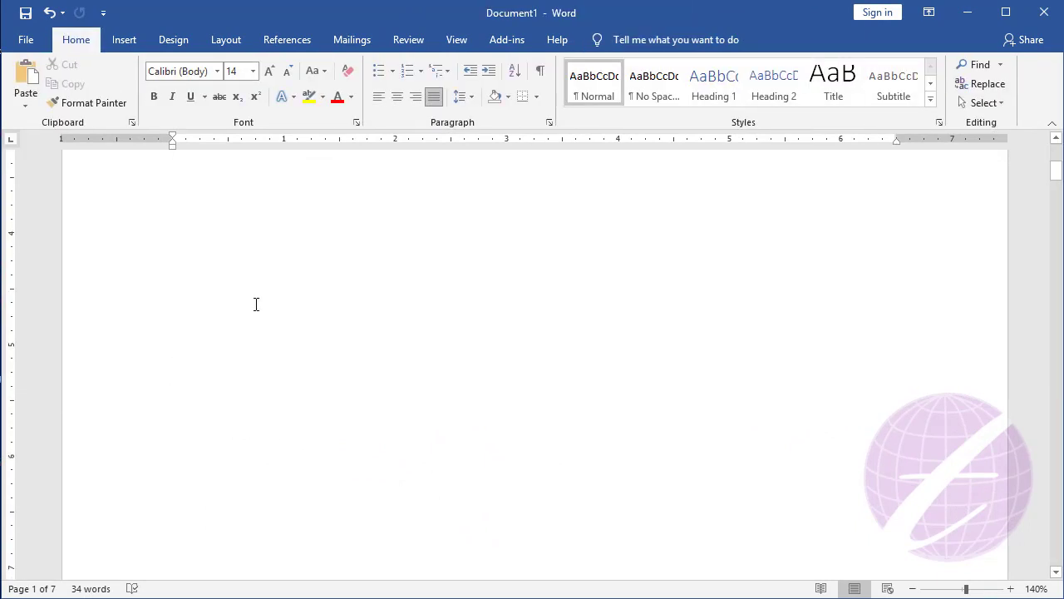
{"action": "scroll", "coordinate": [257, 301], "scroll_direction": "down", "scroll_amount": 5}
{"action": "scroll", "coordinate": [259, 304], "scroll_direction": "down", "scroll_amount": 5}
{"action": "scroll", "coordinate": [266, 323], "scroll_direction": "up", "scroll_amount": 2}
{"action": "scroll", "coordinate": [266, 322], "scroll_direction": "up", "scroll_amount": 1}
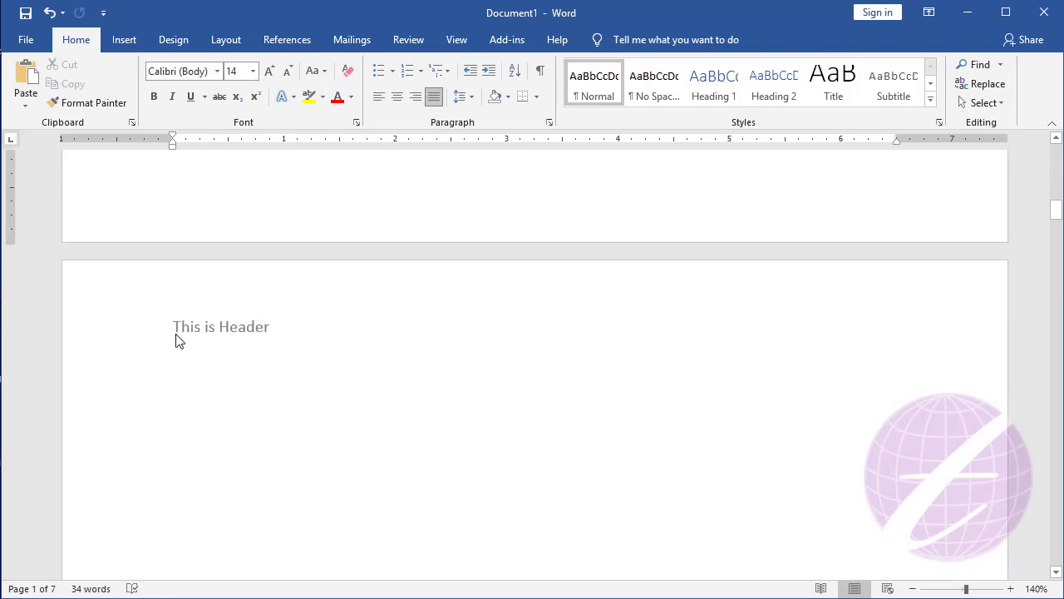
{"action": "left_click", "coordinate": [258, 418]}
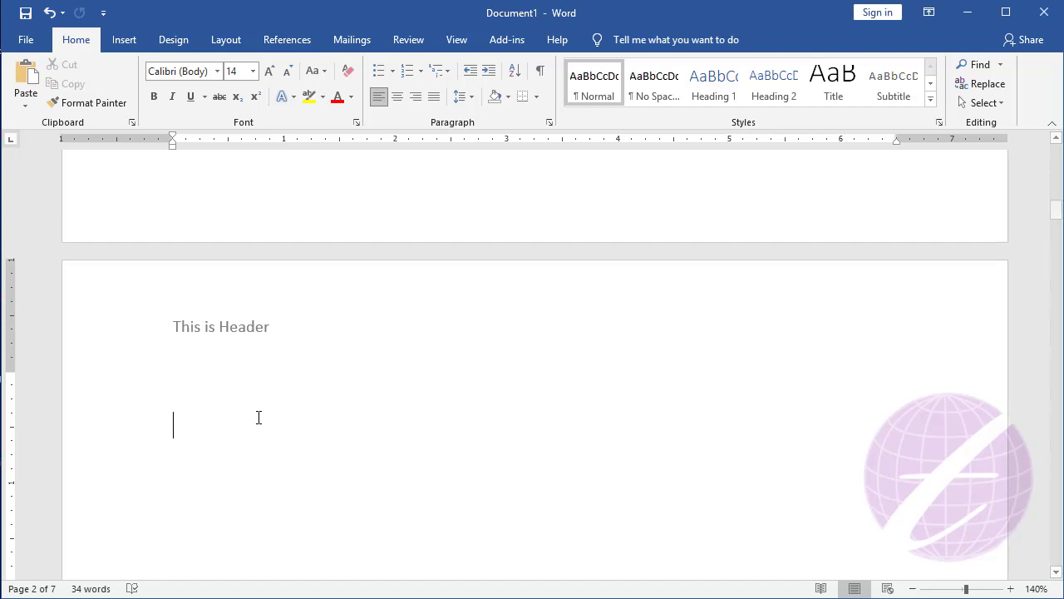
- Return to the document start and reopen the first-page header for editing
{"action": "key", "text": "ctrl+Home"}
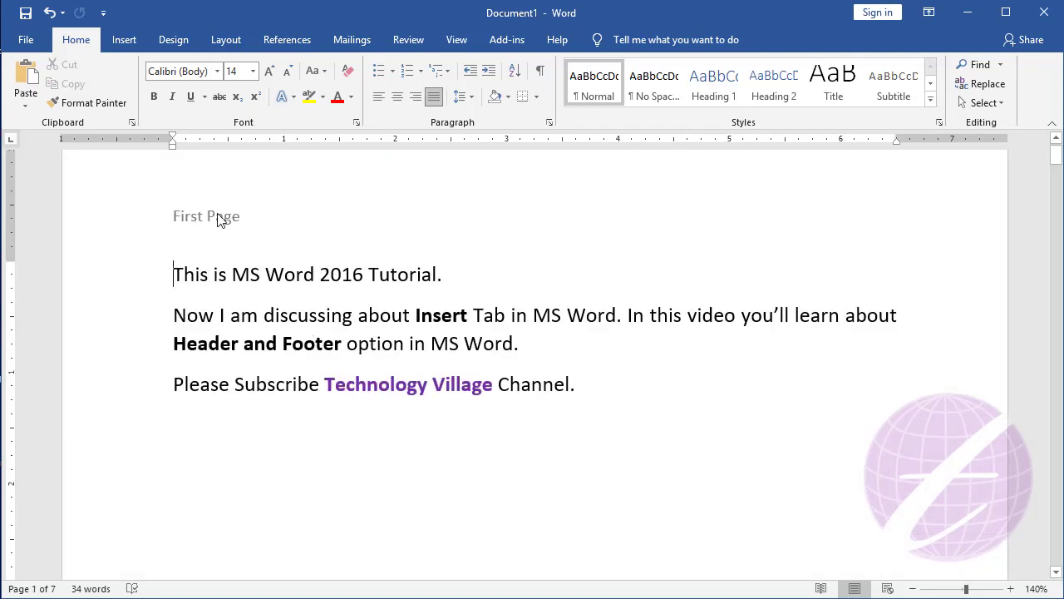
{"action": "right_click", "coordinate": [196, 211]}
{"action": "left_click", "coordinate": [241, 221]}
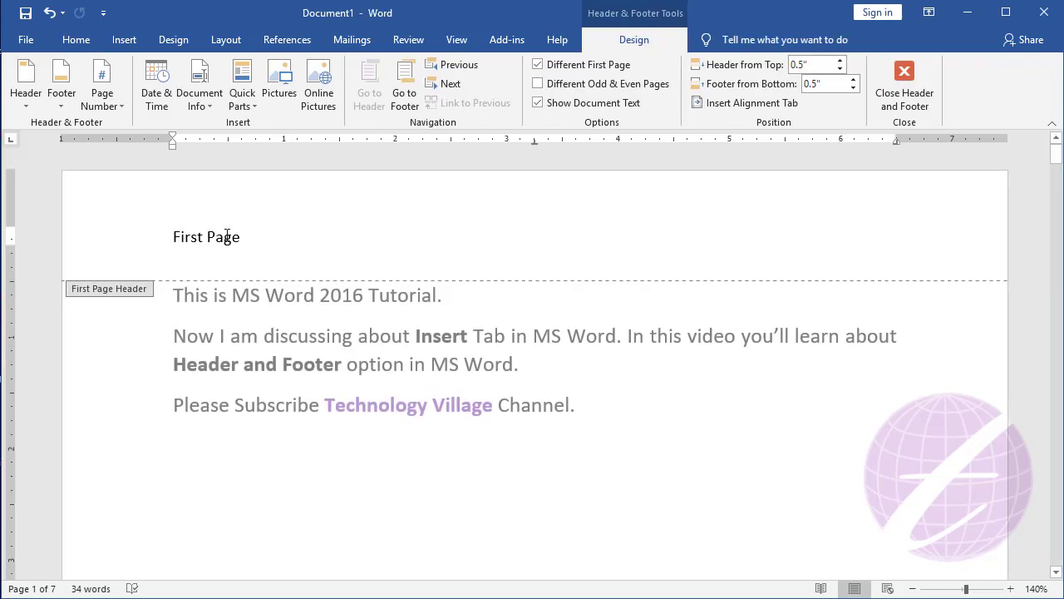
- Delete the 'First Page' header text and turn off Different First Page
{"action": "left_click", "coordinate": [249, 235]}
{"action": "left_click", "coordinate": [170, 231], "text": "shift"}
{"action": "key", "text": "Delete"}
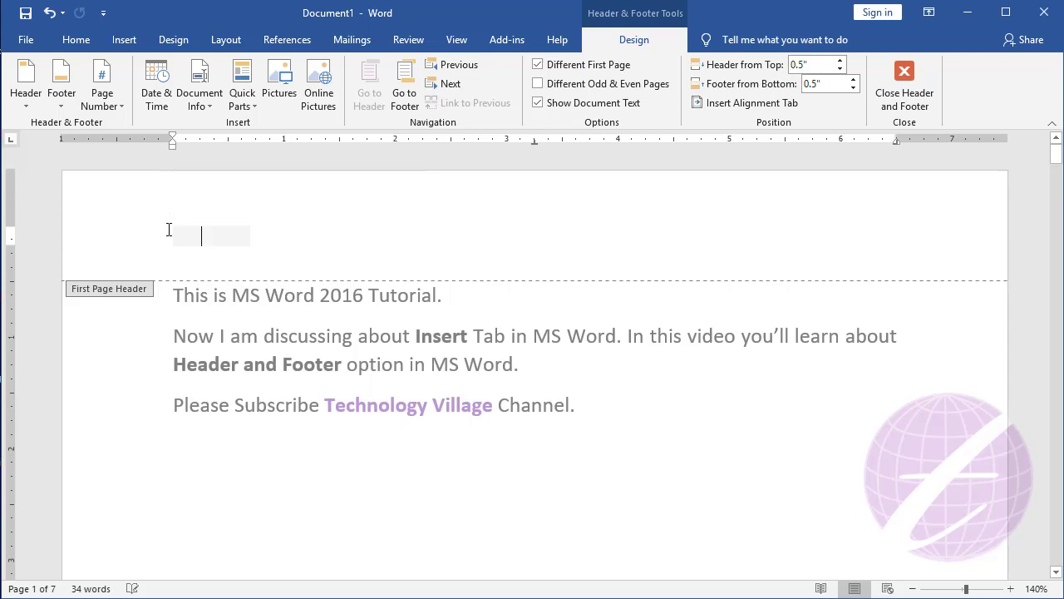
{"action": "left_click", "coordinate": [538, 66]}
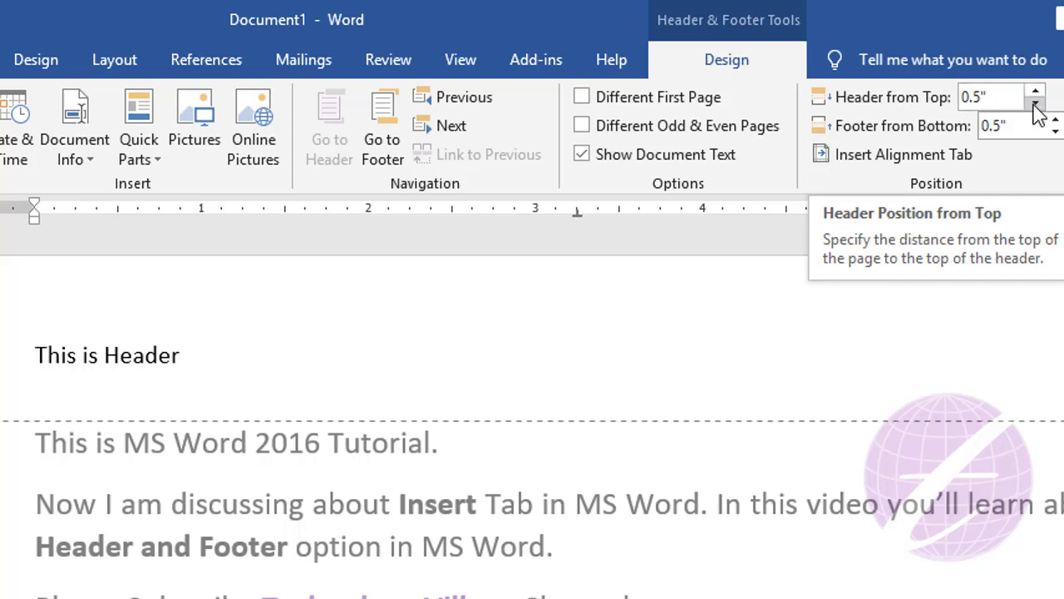
- Set Header from Top to 0.6", then move to the 'This is footer' footer
{"action": "left_click", "coordinate": [1035, 106]}
{"action": "left_click", "coordinate": [1035, 107]}
{"action": "left_click", "coordinate": [1035, 107]}
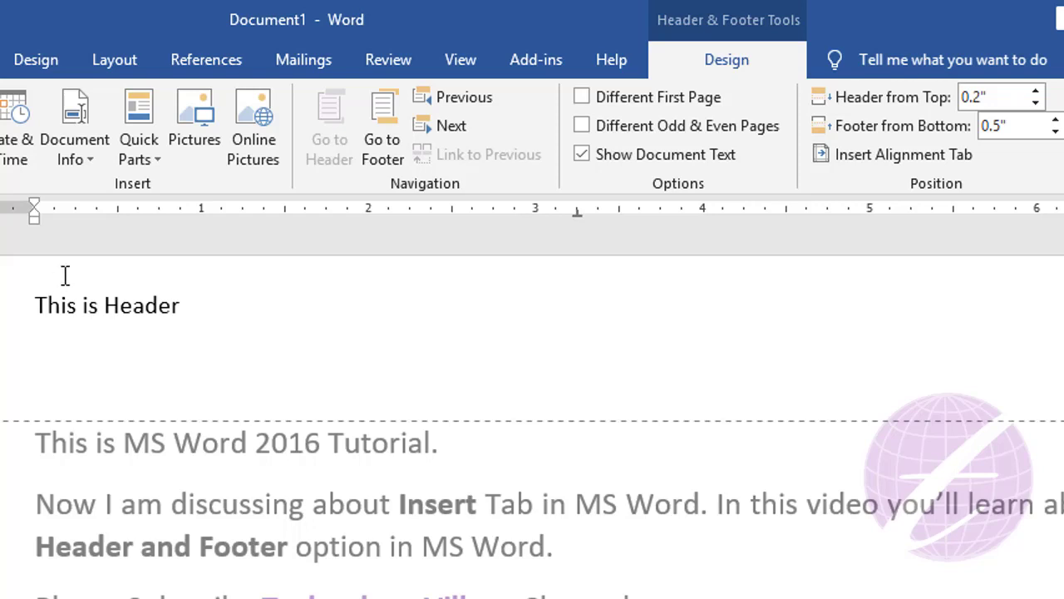
{"action": "left_click", "coordinate": [1035, 92]}
{"action": "left_click", "coordinate": [1036, 92]}
{"action": "left_click", "coordinate": [1035, 92]}
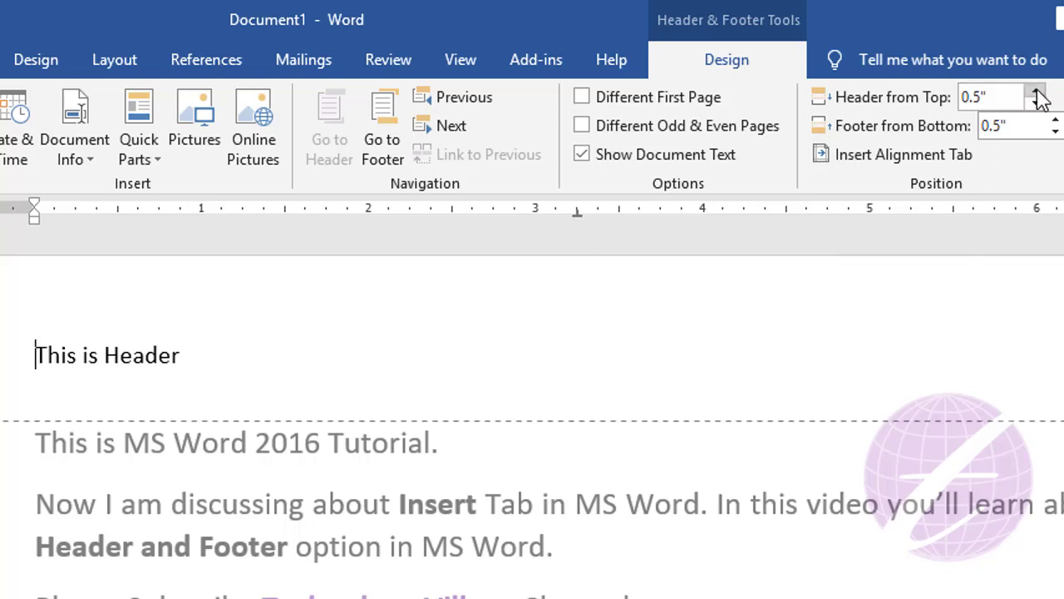
{"action": "left_click", "coordinate": [1035, 92]}
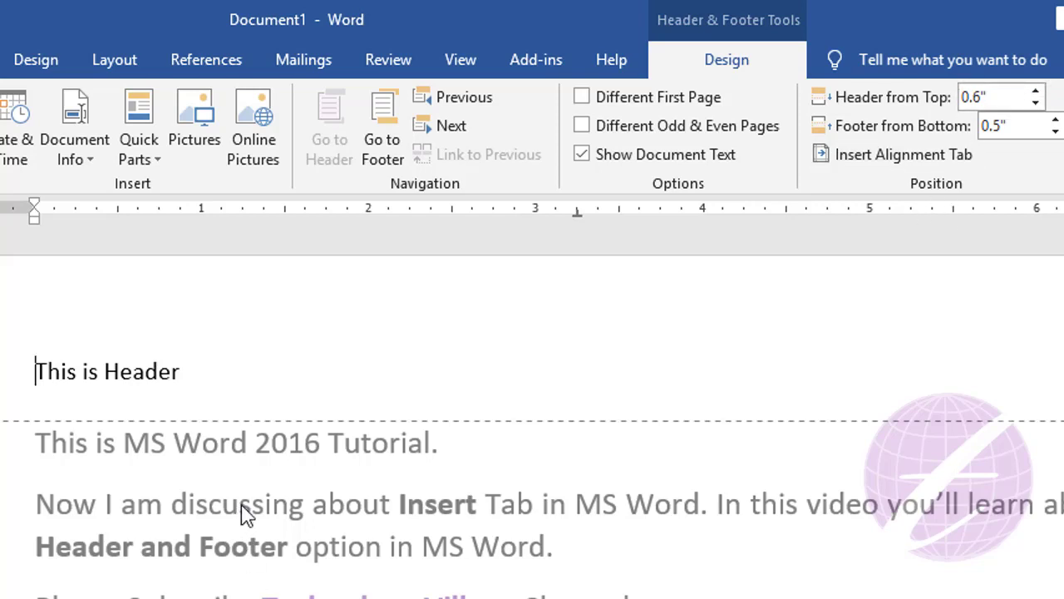
{"action": "left_click", "coordinate": [379, 135]}
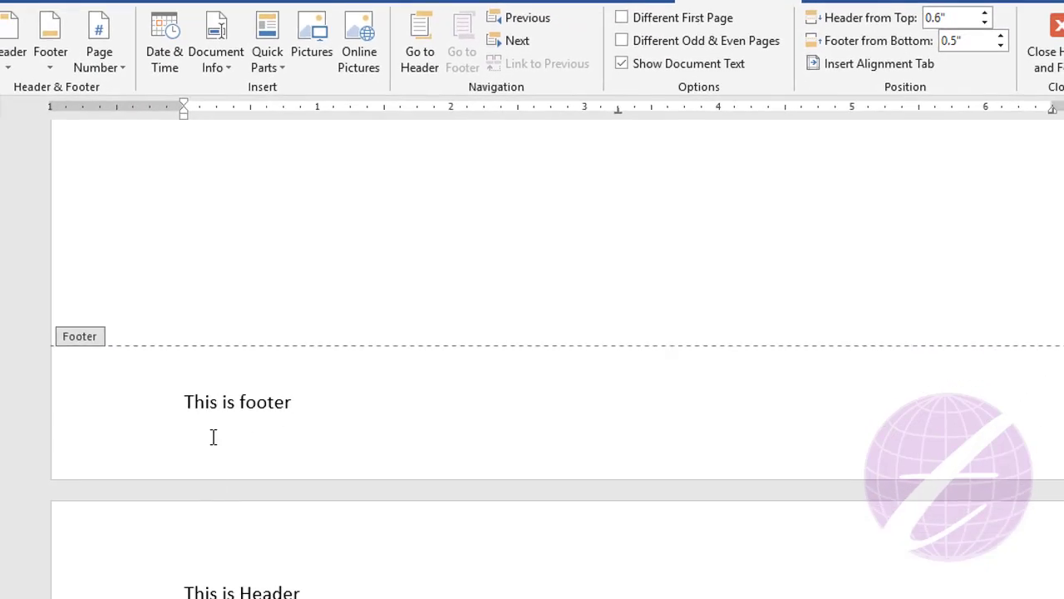
{"action": "left_click", "coordinate": [1000, 46]}
{"action": "left_click", "coordinate": [1001, 46]}
{"action": "left_click", "coordinate": [1000, 45]}
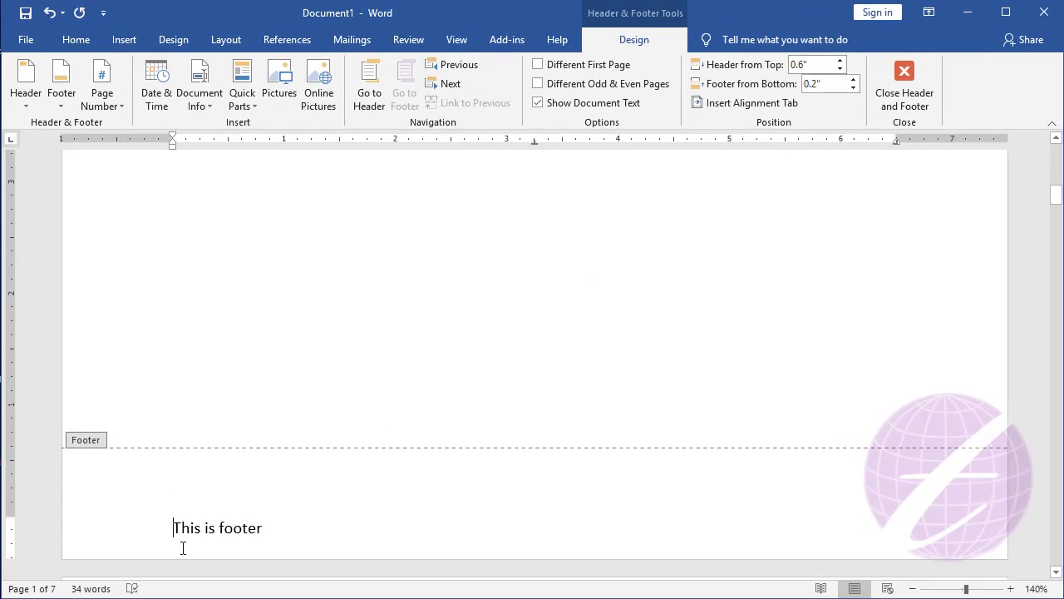
{"action": "left_click", "coordinate": [853, 80]}
{"action": "left_click", "coordinate": [853, 80]}
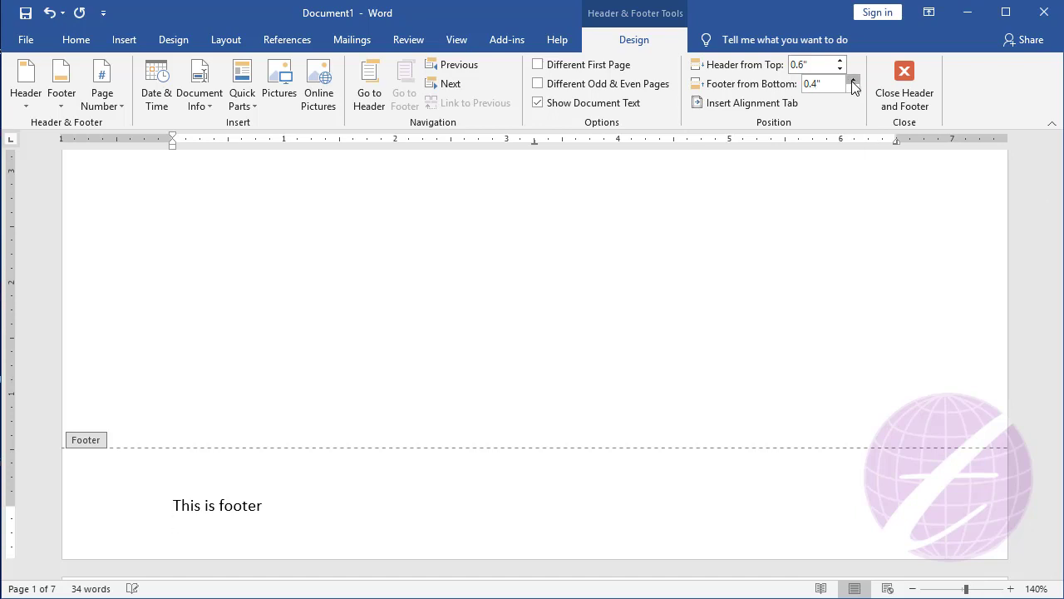
{"action": "left_click", "coordinate": [853, 79]}
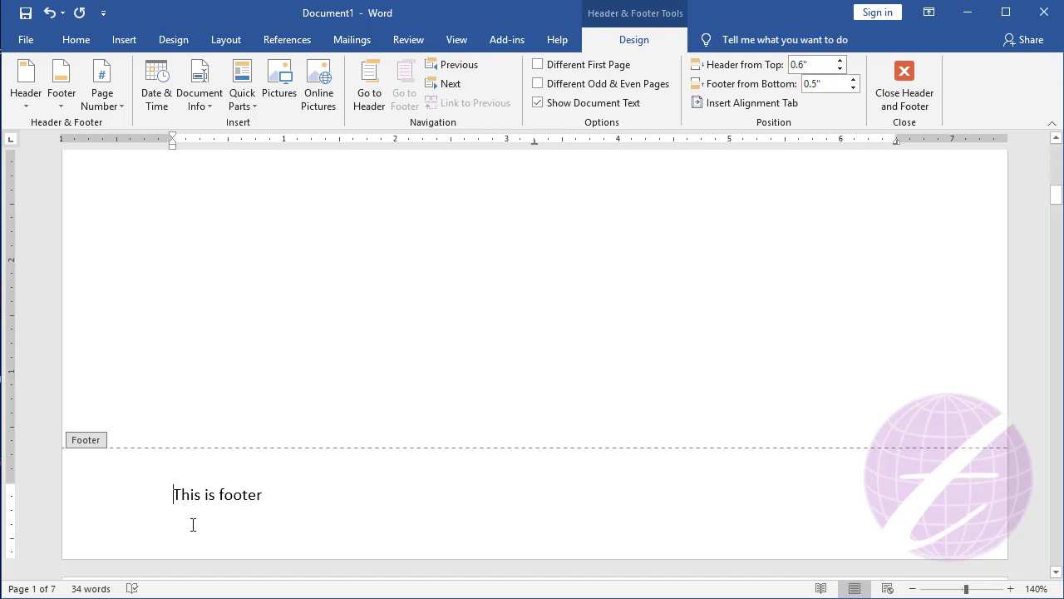
{"action": "scroll", "coordinate": [335, 385], "scroll_direction": "down", "scroll_amount": 3}
{"action": "scroll", "coordinate": [335, 385], "scroll_direction": "down", "scroll_amount": 2}
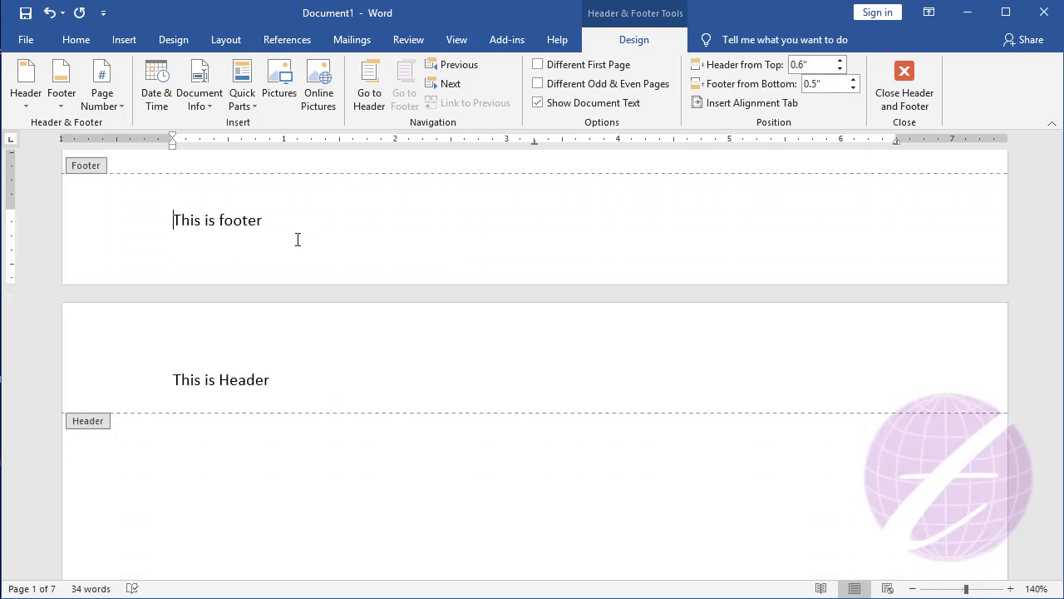